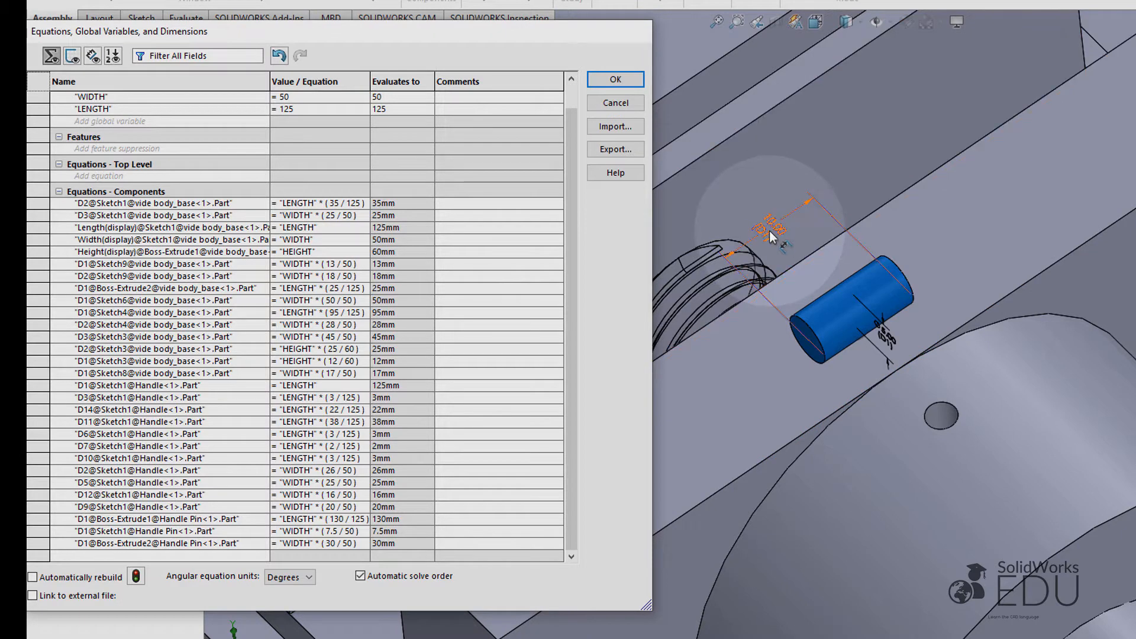
Step: Add a component equation setting the handle fixed pin's D1@Boss-Extrude4 dimension to "WIDTH" * (10/50)
{"action": "left_click", "coordinate": [770, 231]}
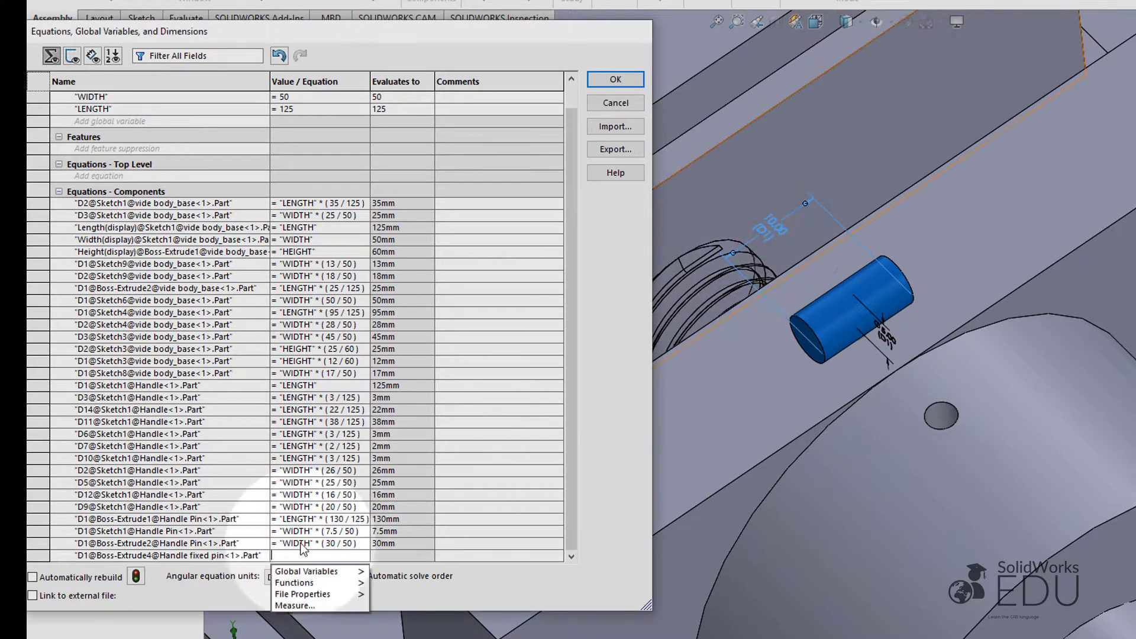
{"action": "mouse_move", "coordinate": [346, 572]}
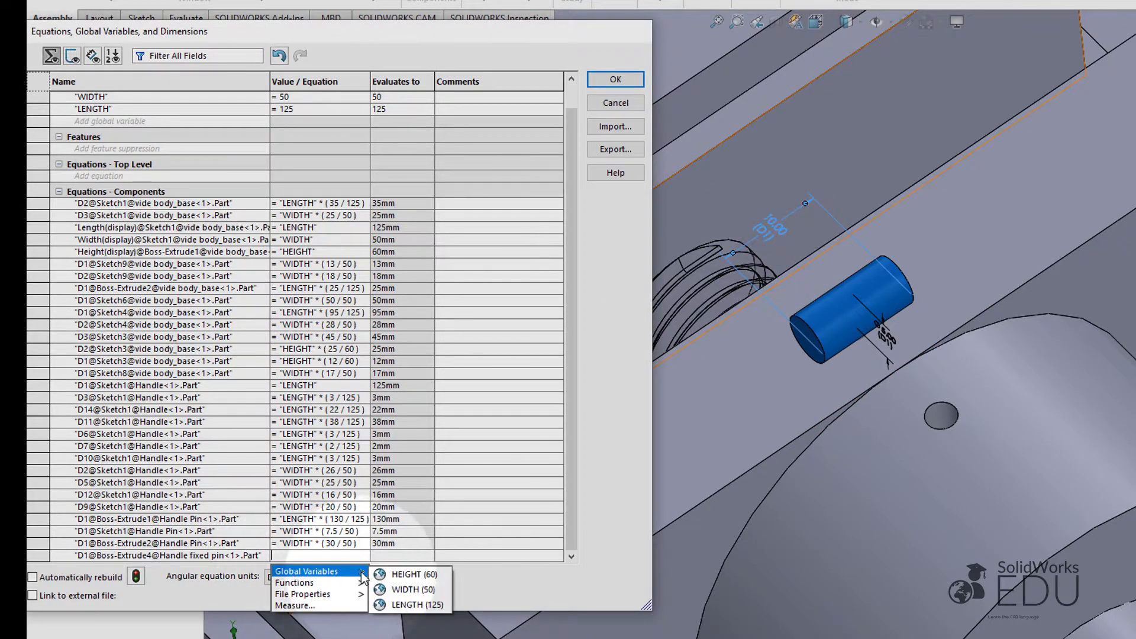
{"action": "left_click", "coordinate": [425, 588]}
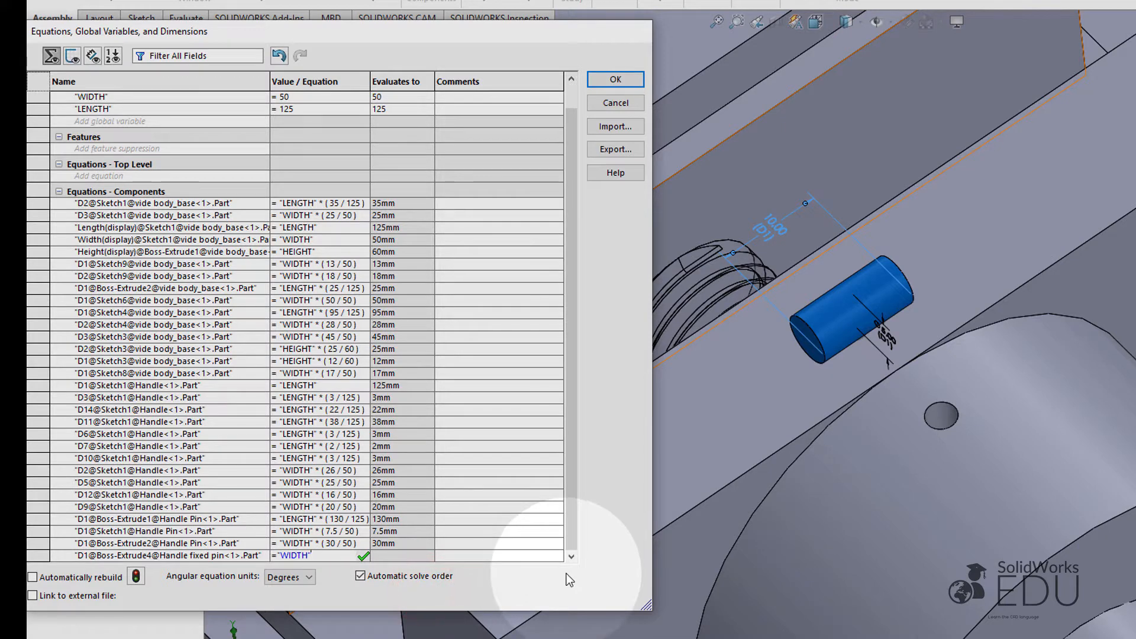
{"action": "type", "text": "*"}
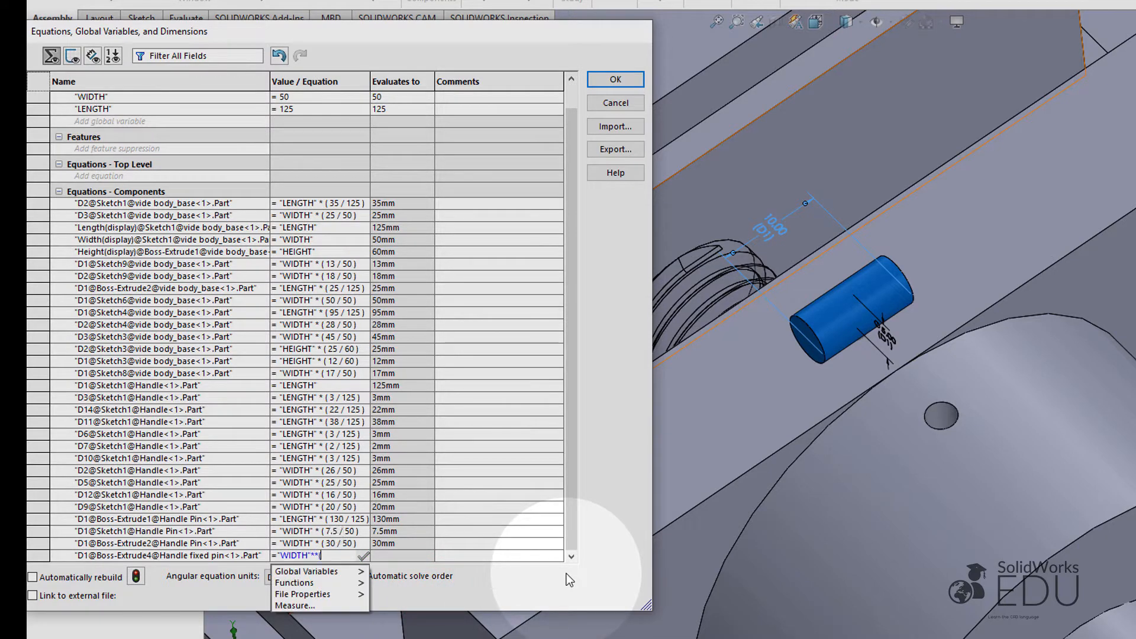
{"action": "key", "text": "BackSpace"}
{"action": "key", "text": "BackSpace"}
{"action": "type", "text": "0"}
{"action": "key", "text": "Left"}
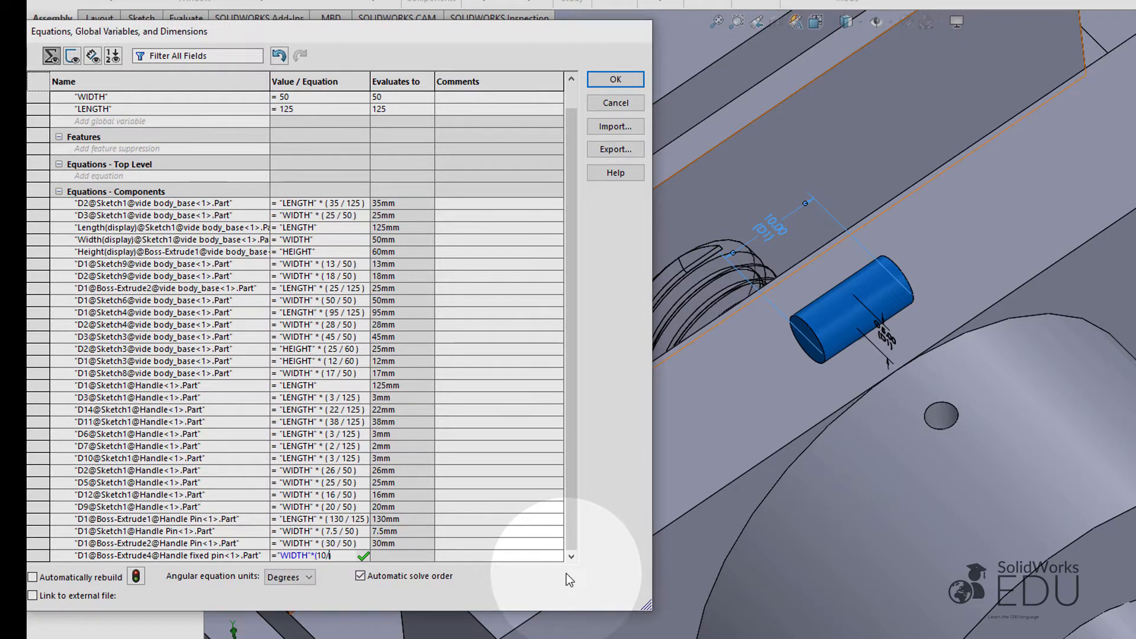
{"action": "key", "text": "Return"}
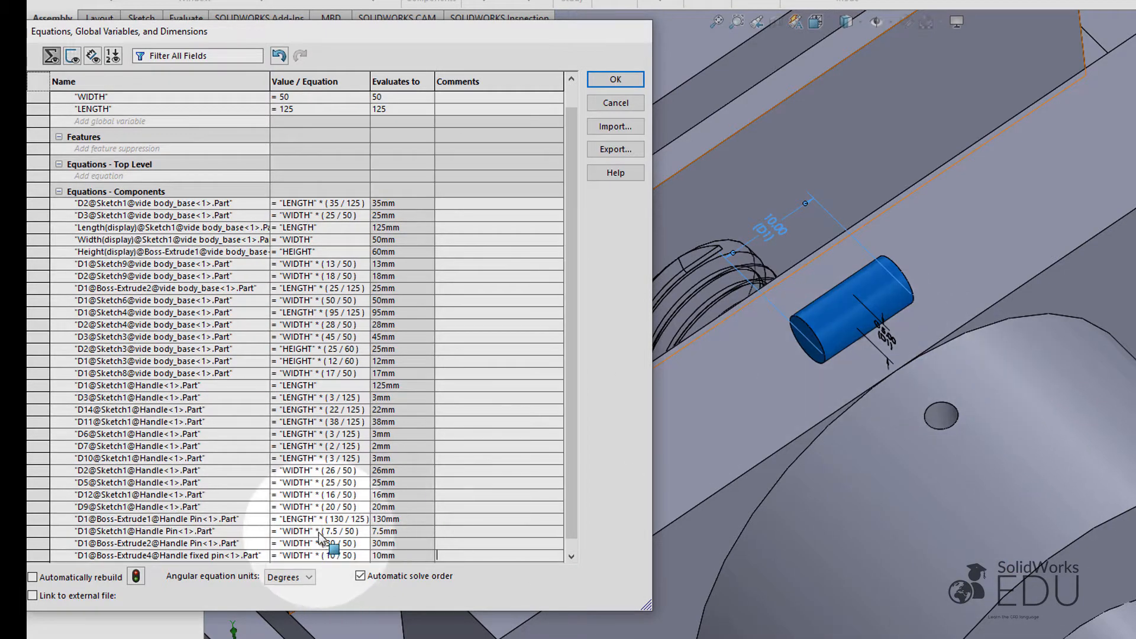
Step: Add a component equation setting the handle fixed pin's D1@Sketch4 dimension to "WIDTH" * (5/50)
{"action": "left_click", "coordinate": [188, 554]}
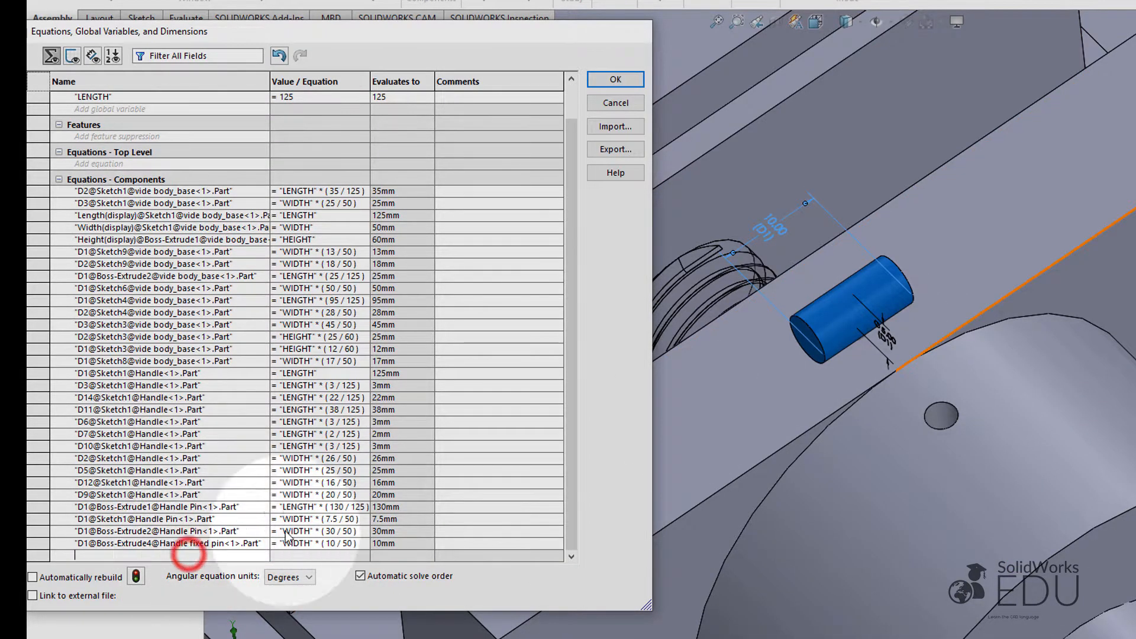
{"action": "left_click", "coordinate": [890, 337]}
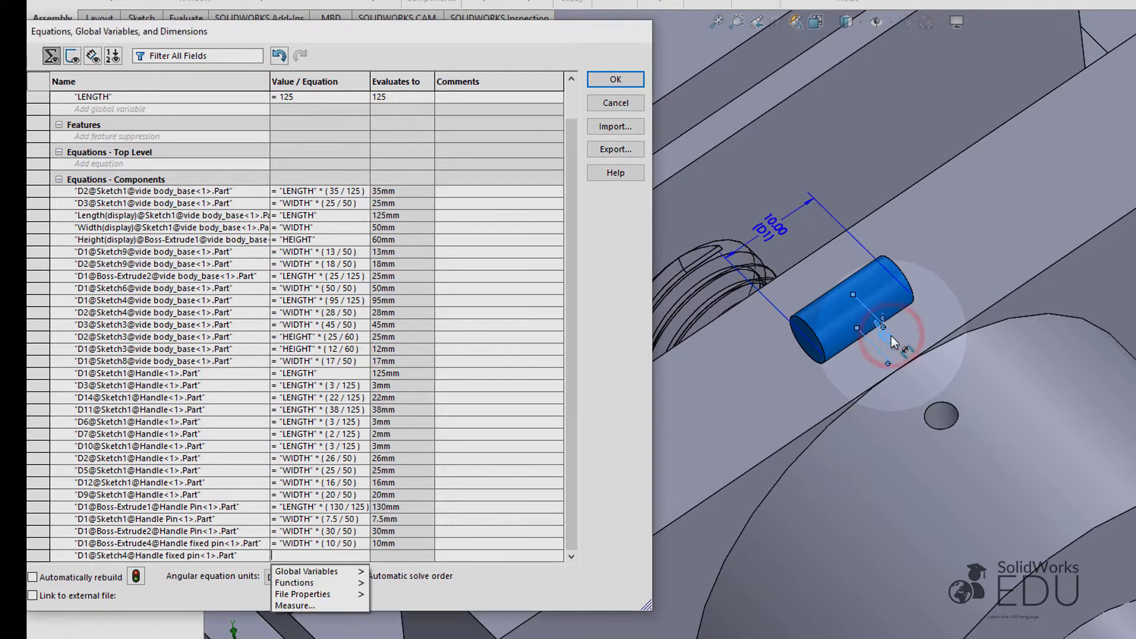
{"action": "mouse_move", "coordinate": [332, 571]}
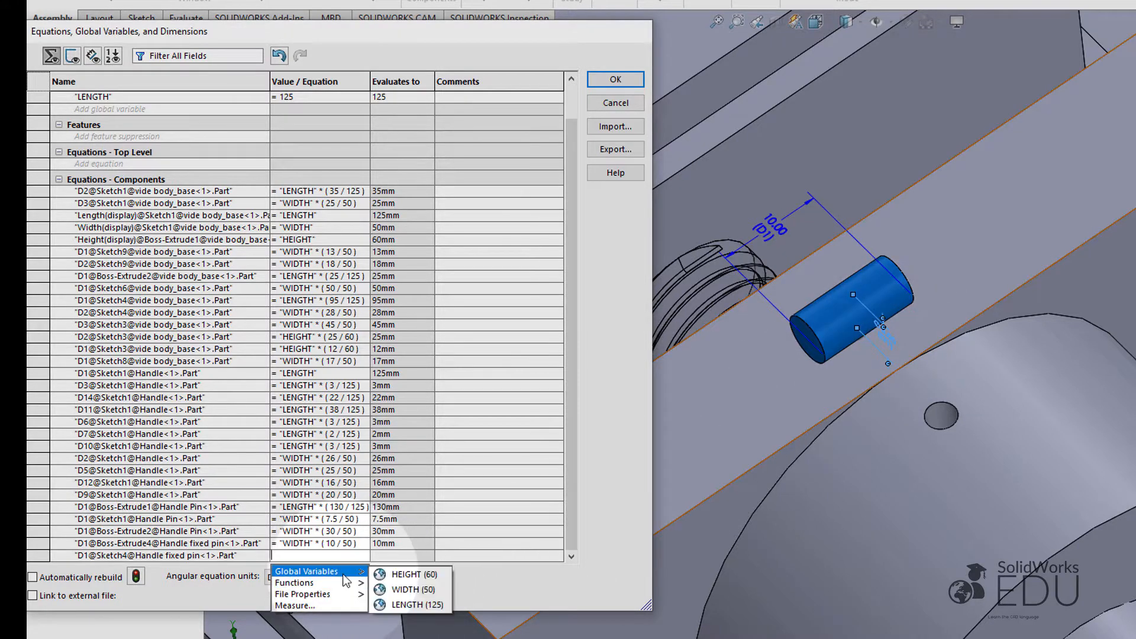
{"action": "left_click", "coordinate": [395, 572]}
{"action": "double_click", "coordinate": [296, 555]}
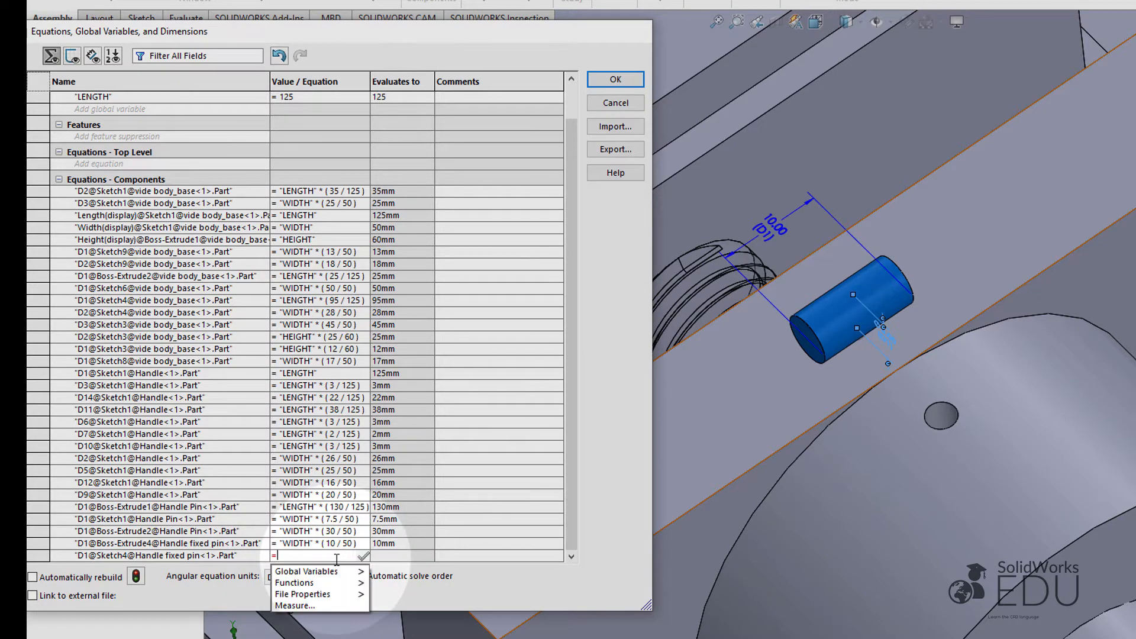
{"action": "mouse_move", "coordinate": [331, 571]}
{"action": "left_click", "coordinate": [404, 590]}
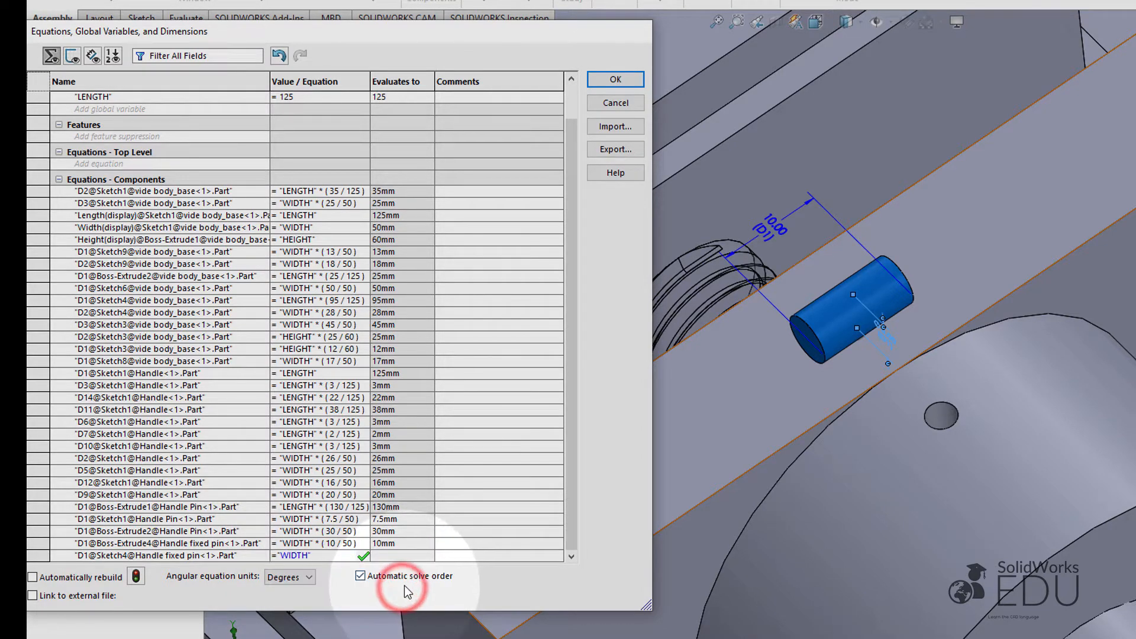
{"action": "type", "text": "*("}
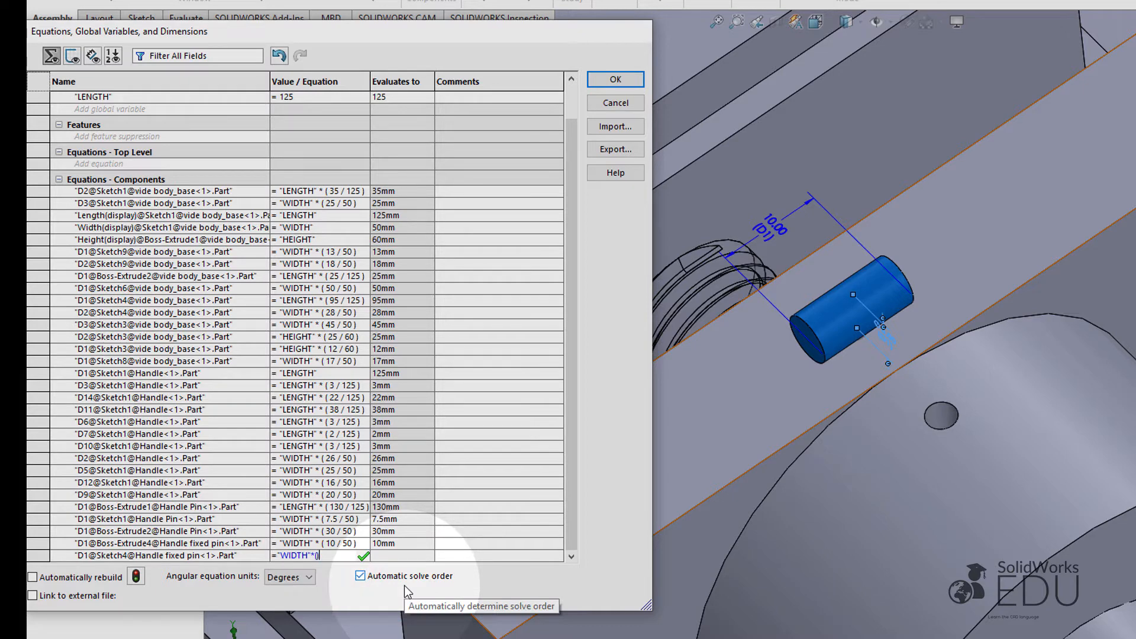
{"action": "type", "text": ")"}
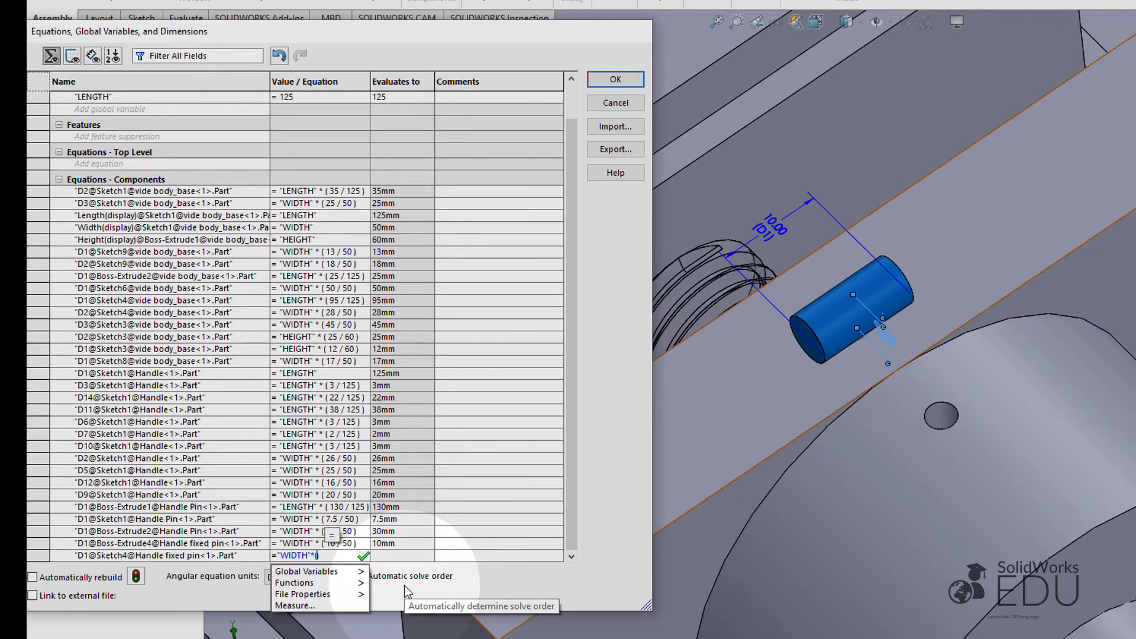
{"action": "type", "text": "5/"}
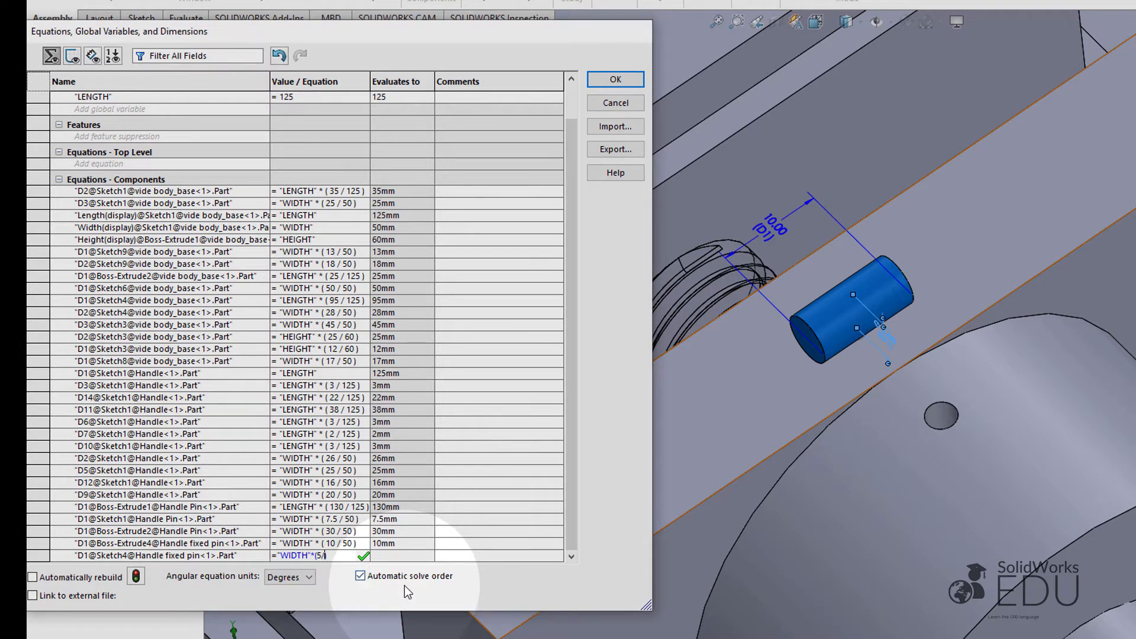
{"action": "type", "text": "50"}
{"action": "key", "text": "Return"}
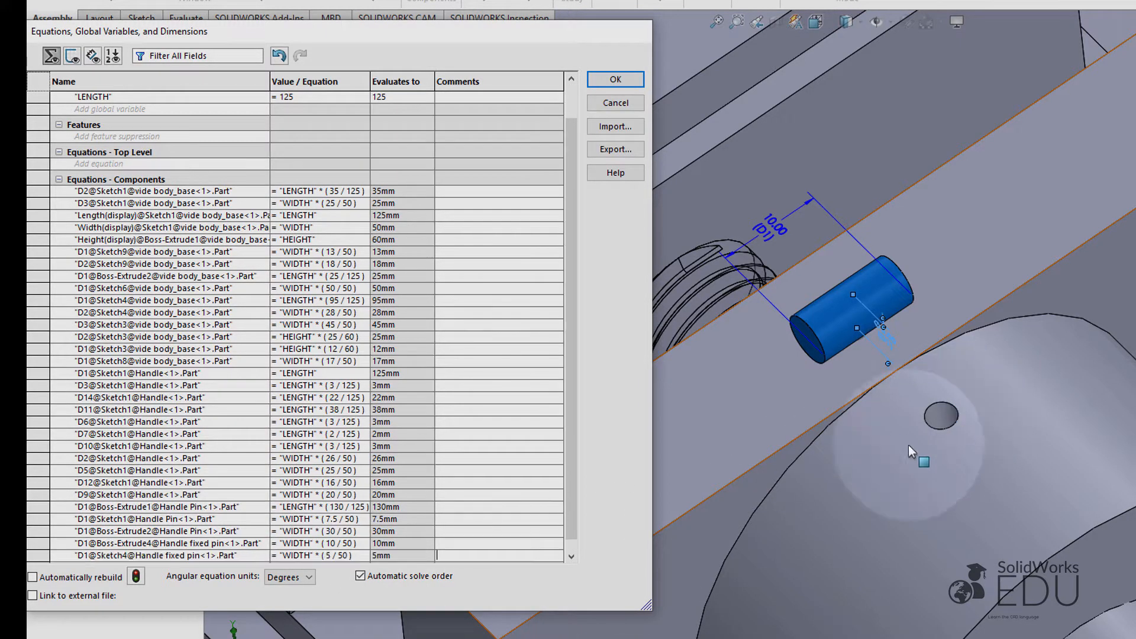
Step: Make the vice body base transparent and show the dimensions of the handle fixed pin's thin shaft
{"action": "middle_click_drag", "start_coordinate": [870, 465], "coordinate": [883, 435]}
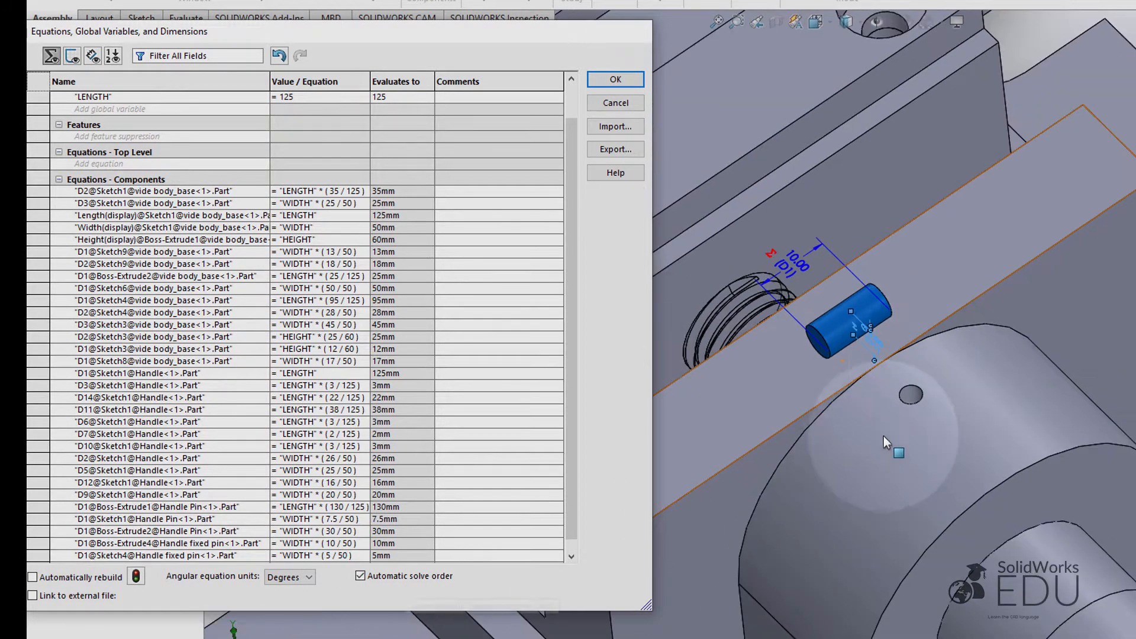
{"action": "right_click", "coordinate": [979, 258]}
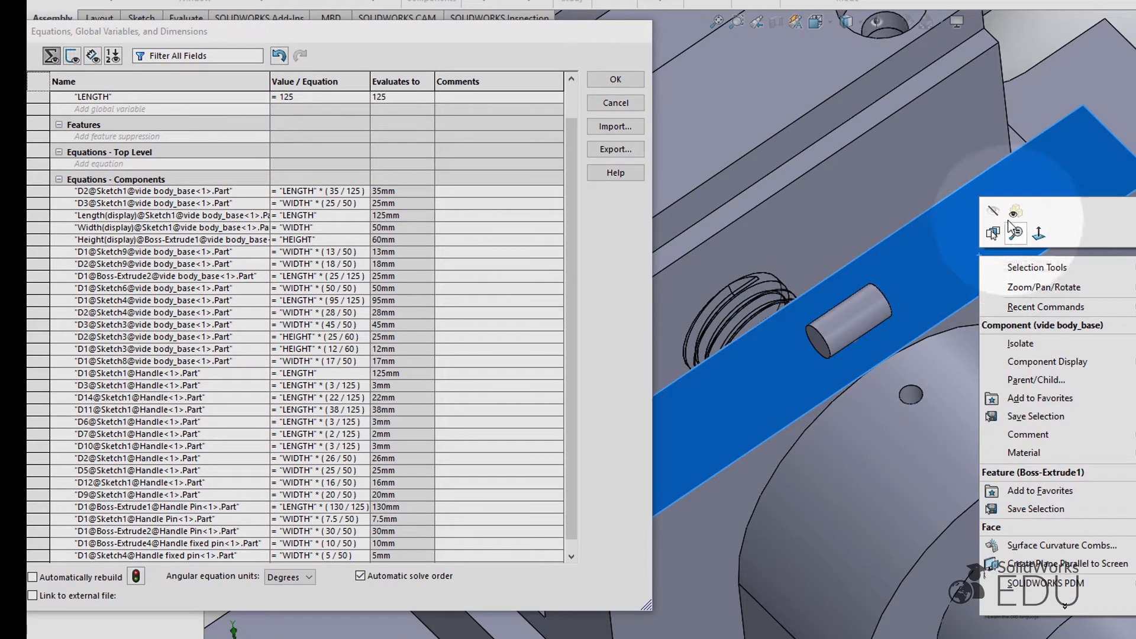
{"action": "left_click", "coordinate": [1018, 210]}
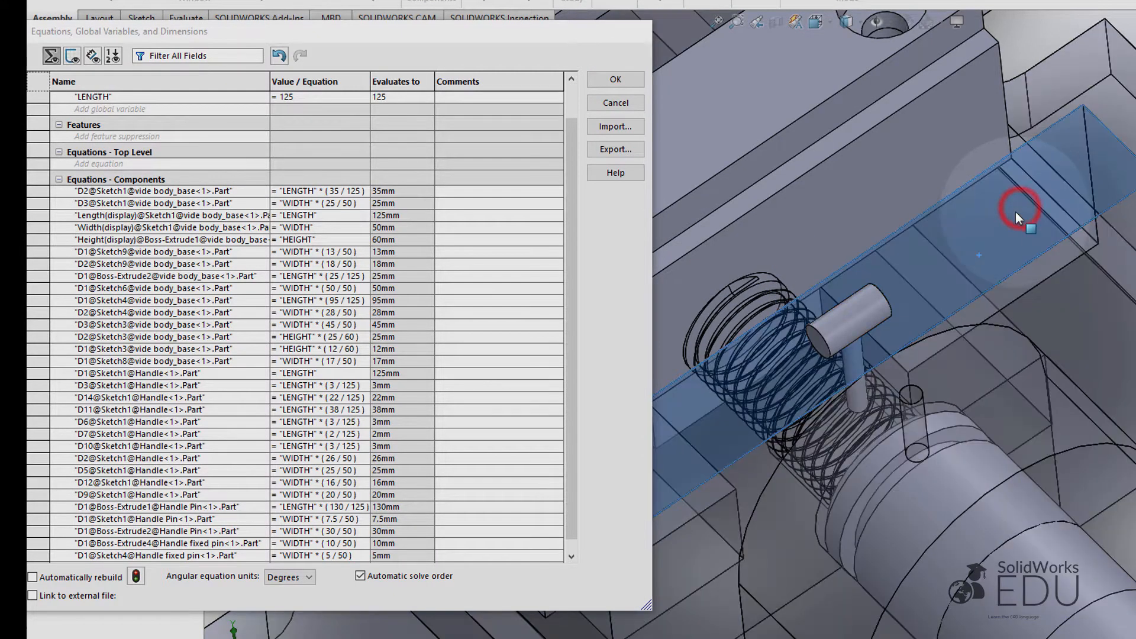
{"action": "left_click", "coordinate": [850, 367]}
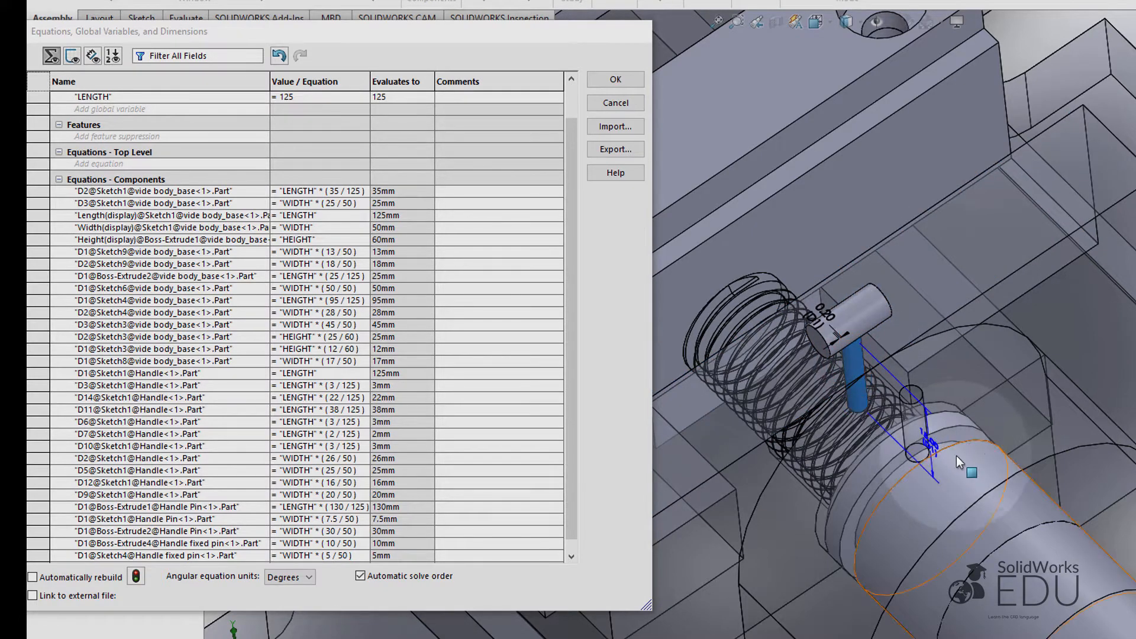
{"action": "middle_click_drag", "start_coordinate": [976, 438], "coordinate": [784, 489]}
Step: Add a component equation setting the thin shaft's D1@Boss-Extrude1 dimension to "HEIGHT" * (15/60)
{"action": "scroll", "coordinate": [296, 438], "scroll_direction": "down", "scroll_amount": 1}
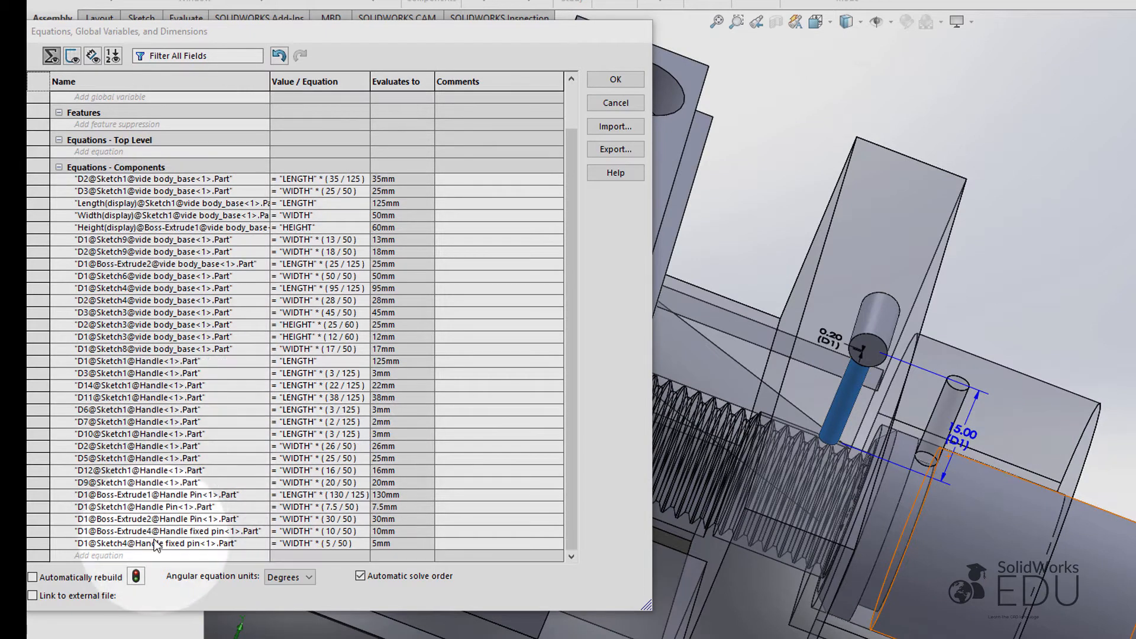
{"action": "left_click", "coordinate": [142, 559]}
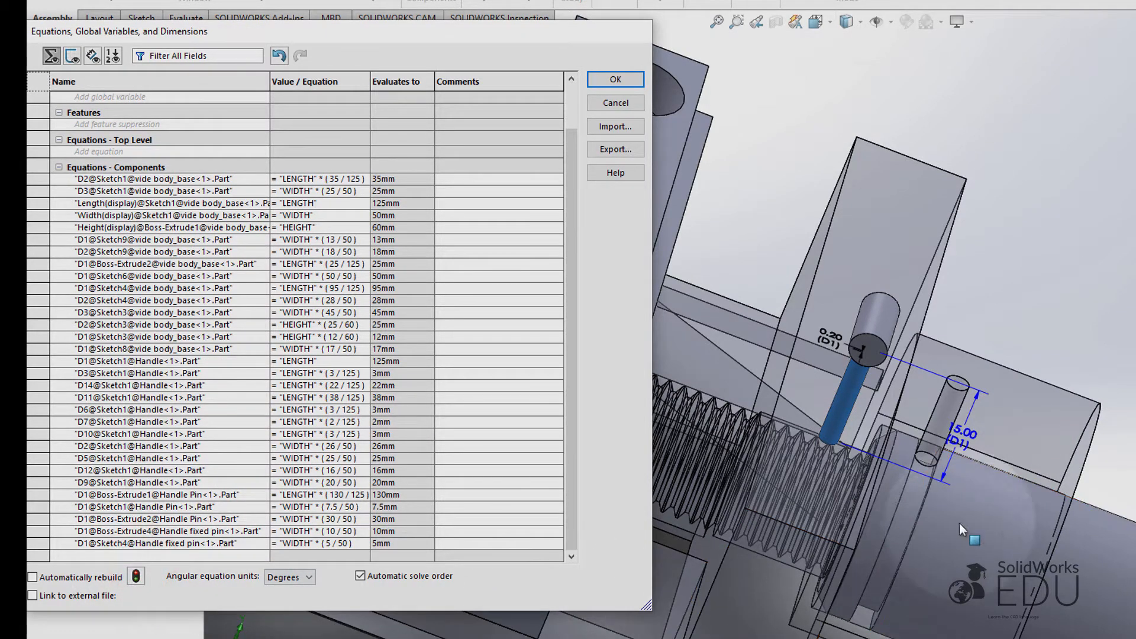
{"action": "left_click", "coordinate": [964, 437]}
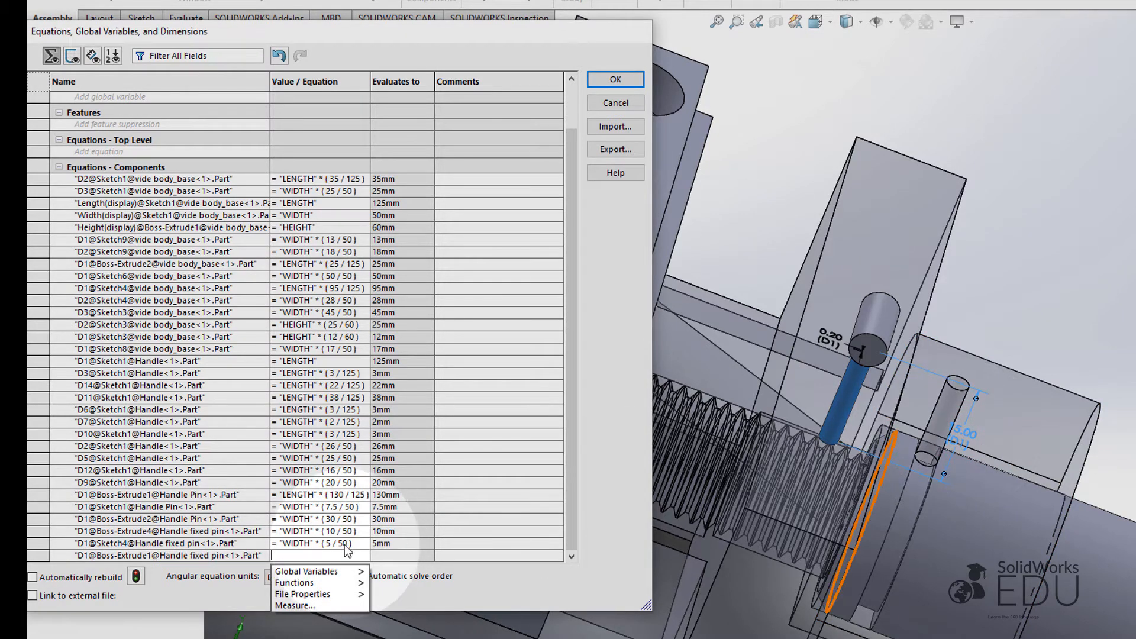
{"action": "mouse_move", "coordinate": [320, 572]}
{"action": "left_click", "coordinate": [425, 578]}
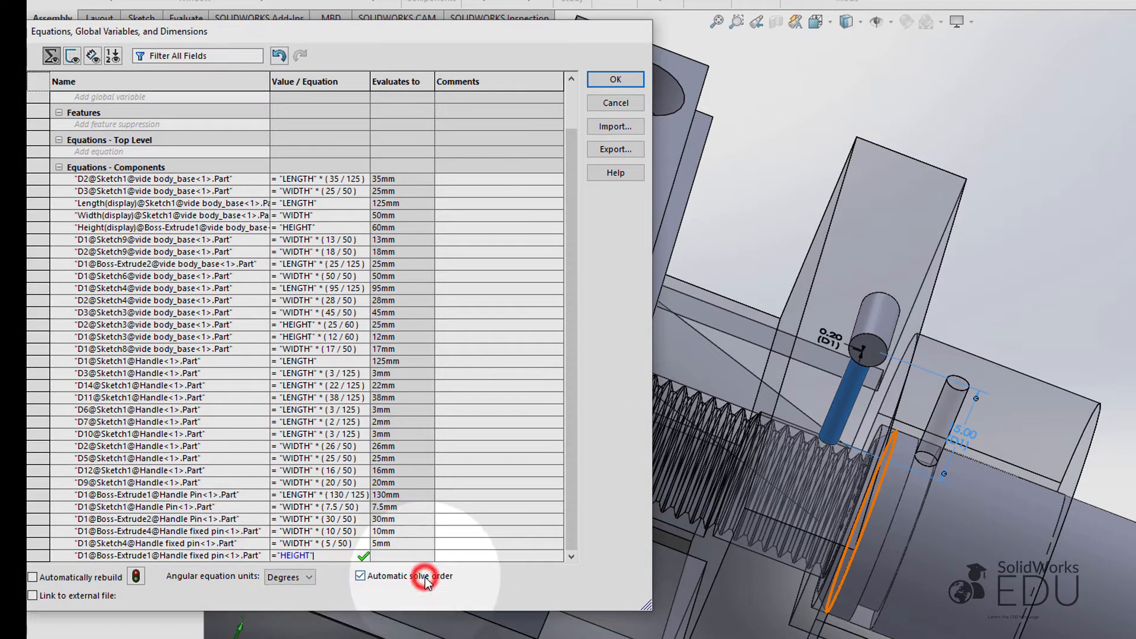
{"action": "type", "text": "*"}
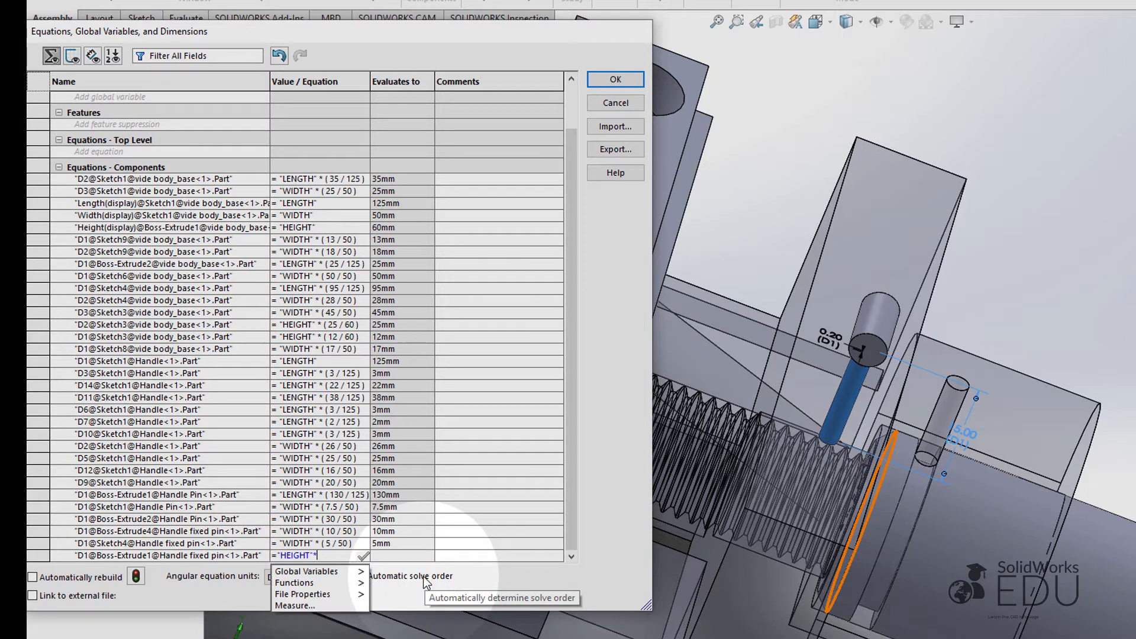
{"action": "type", "text": "( 15 / 60"}
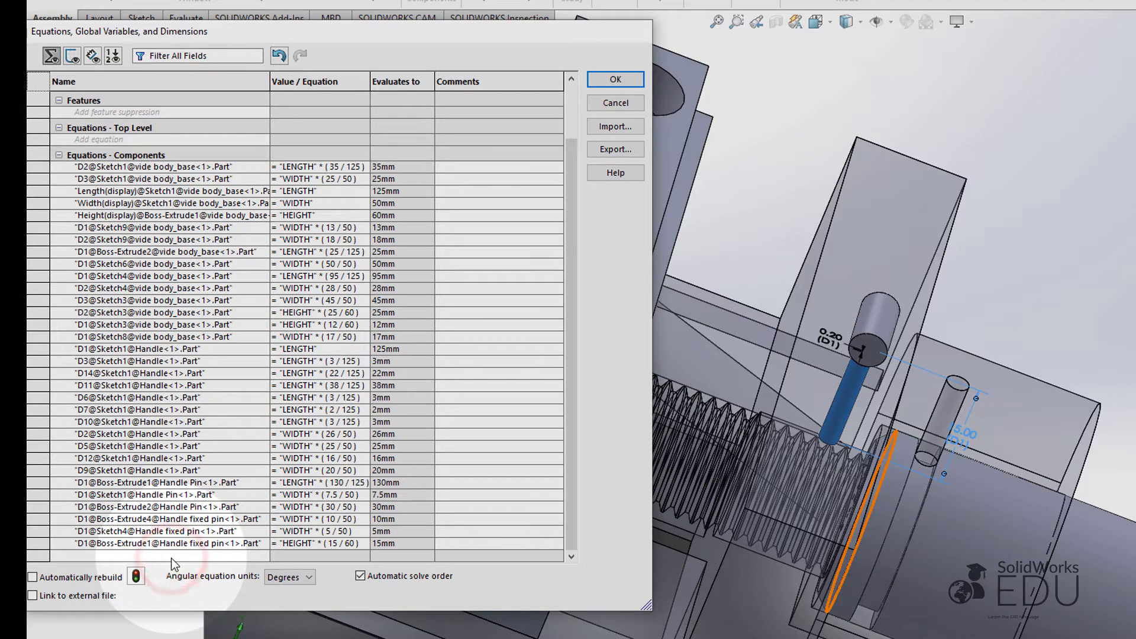
Step: Add a component equation setting the thin shaft's D1@Sketch1 dimension to "WIDTH" * (2.6/50), and accept all the equations
{"action": "left_click", "coordinate": [834, 342]}
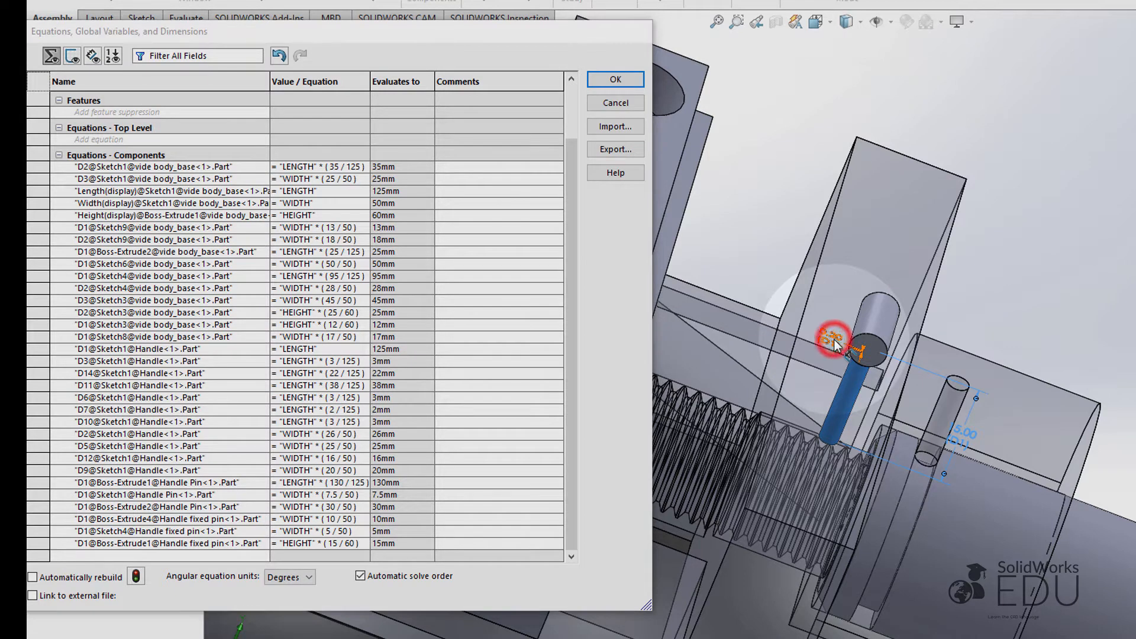
{"action": "mouse_move", "coordinate": [290, 572]}
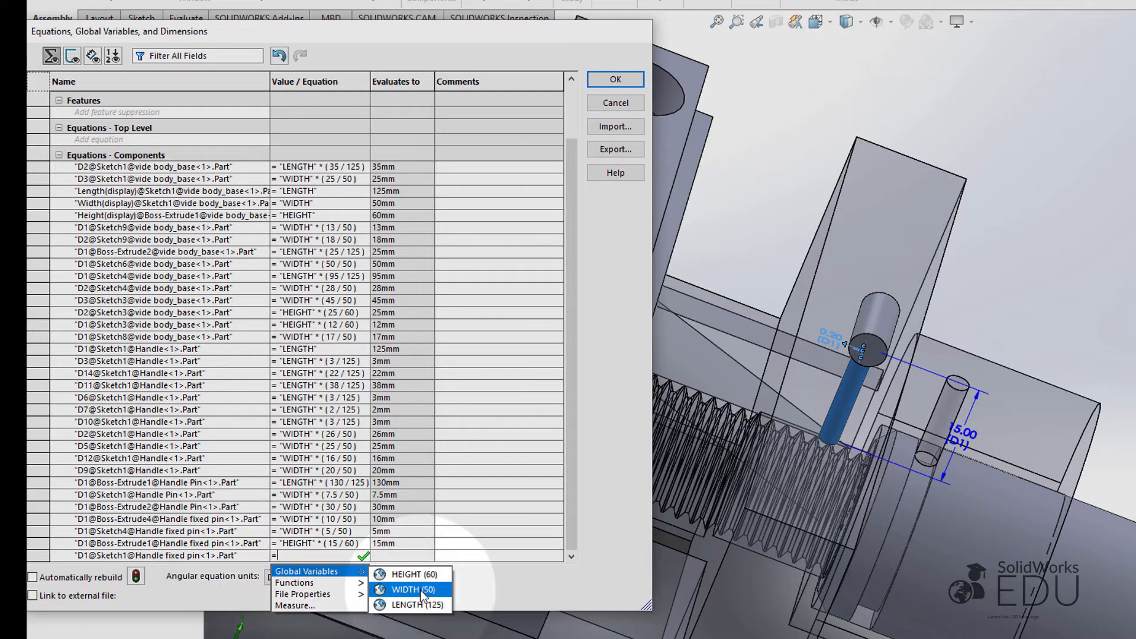
{"action": "left_click", "coordinate": [420, 590]}
{"action": "type", "text": "*"}
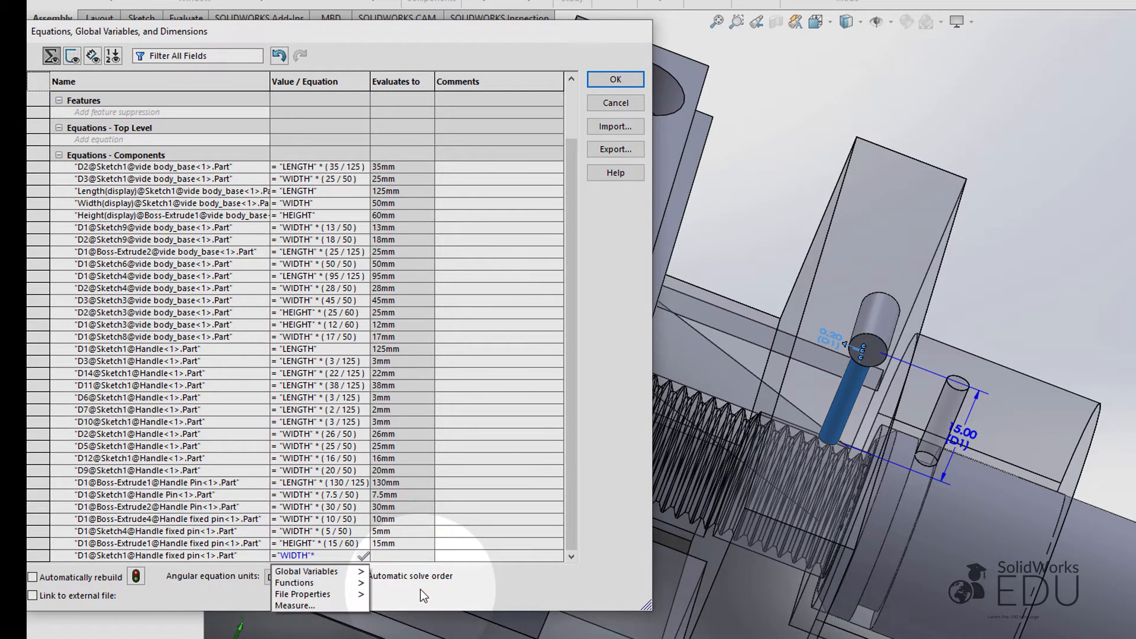
{"action": "type", "text": "(2."}
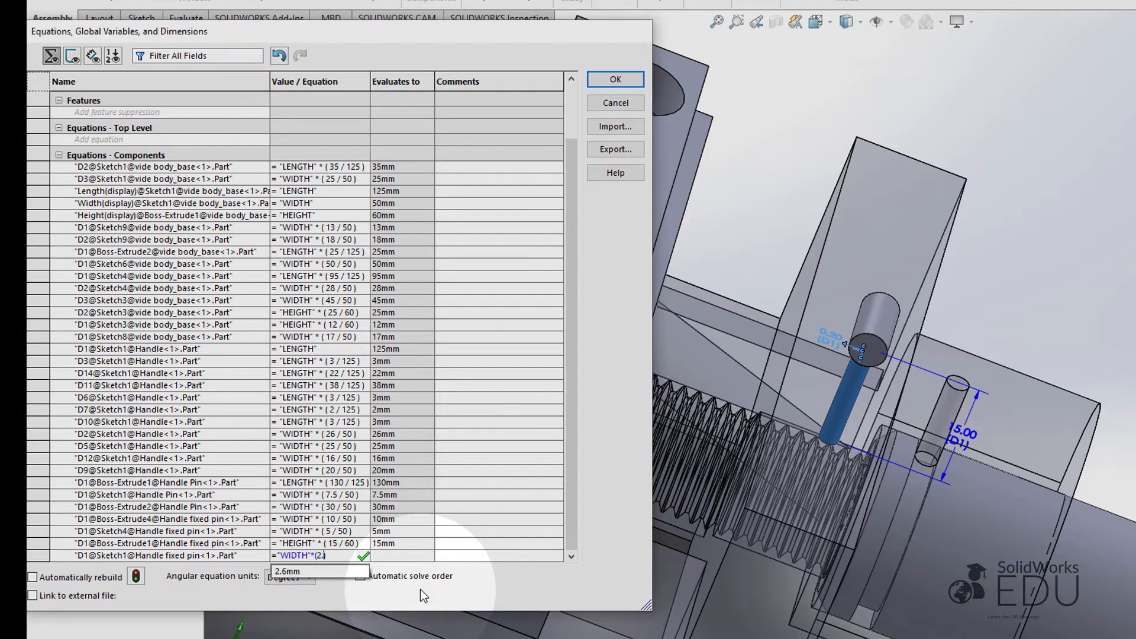
{"action": "type", "text": ")6"}
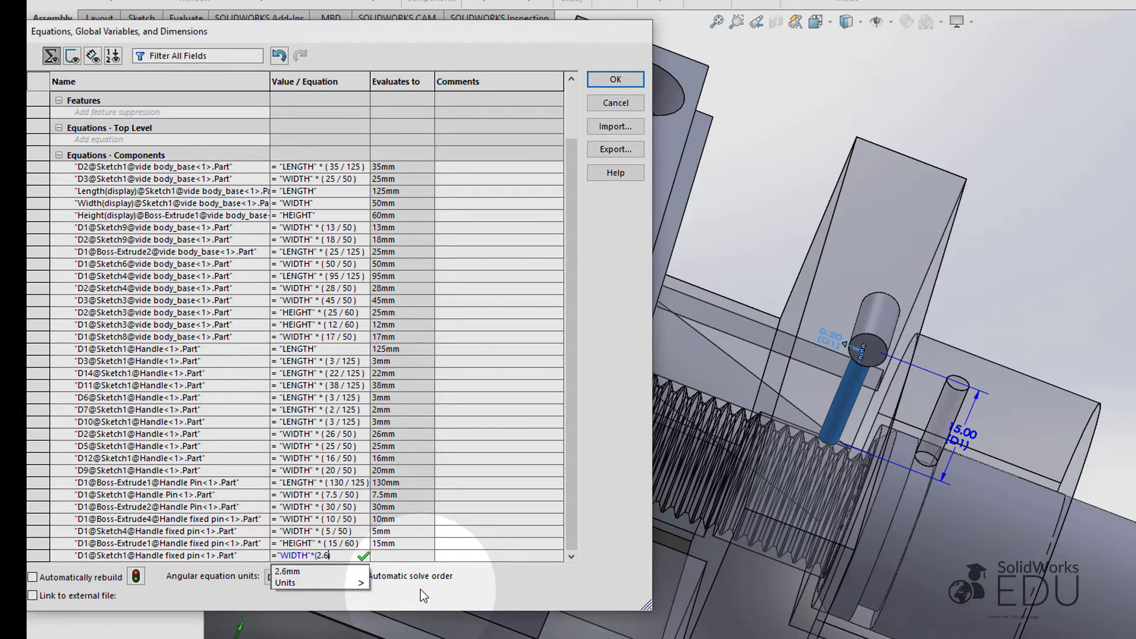
{"action": "type", "text": "/50)"}
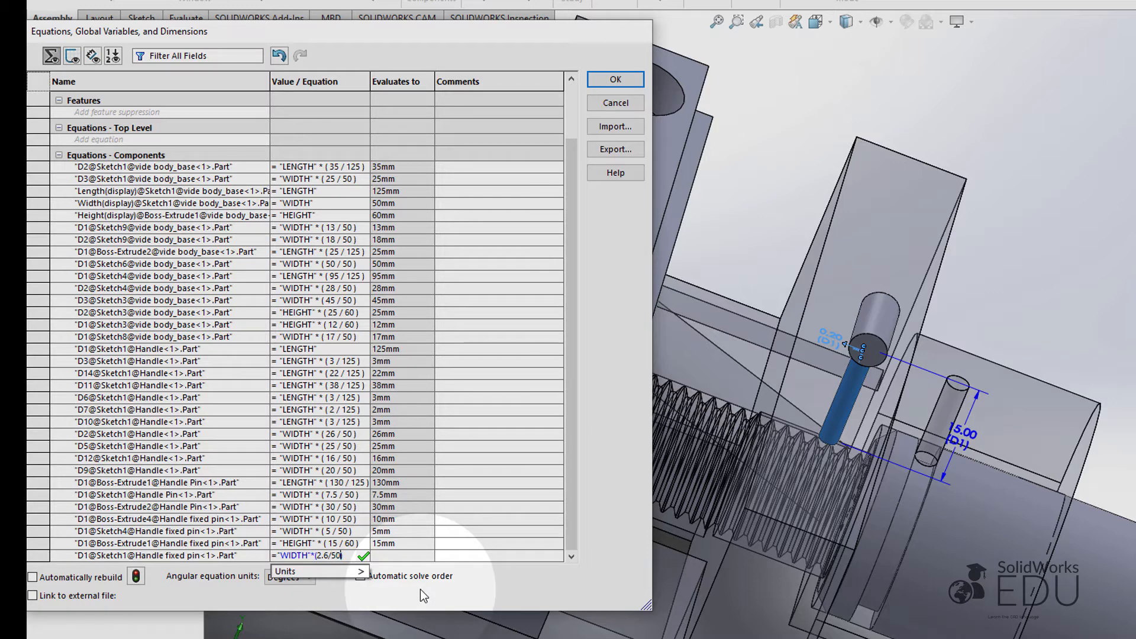
{"action": "key", "text": "Return"}
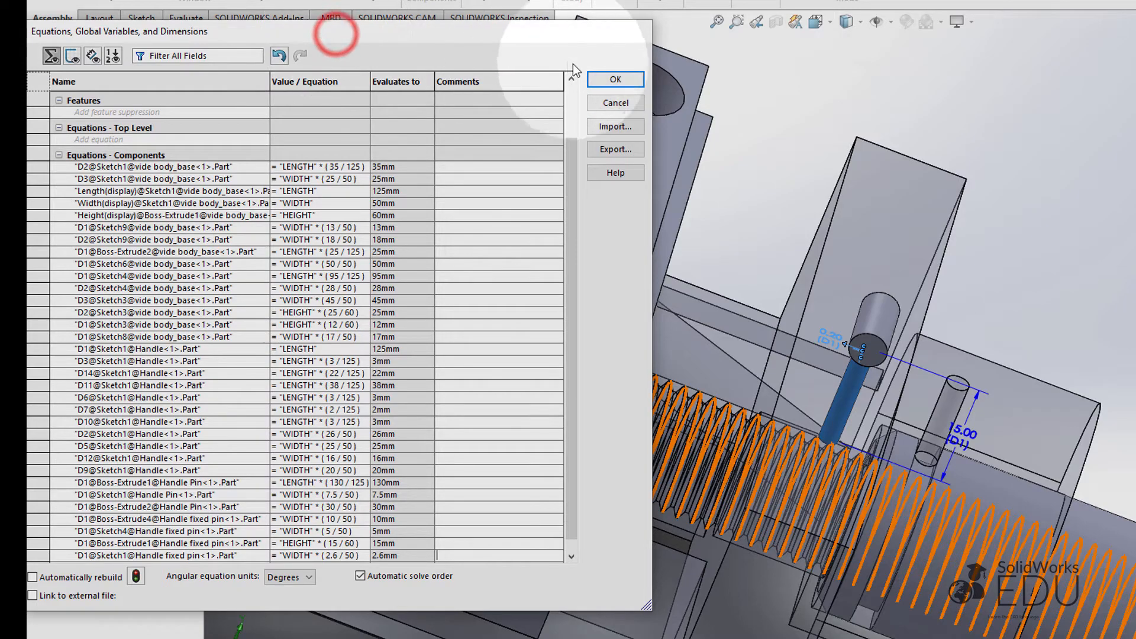
{"action": "scroll", "coordinate": [332, 414], "scroll_direction": "down", "scroll_amount": 1}
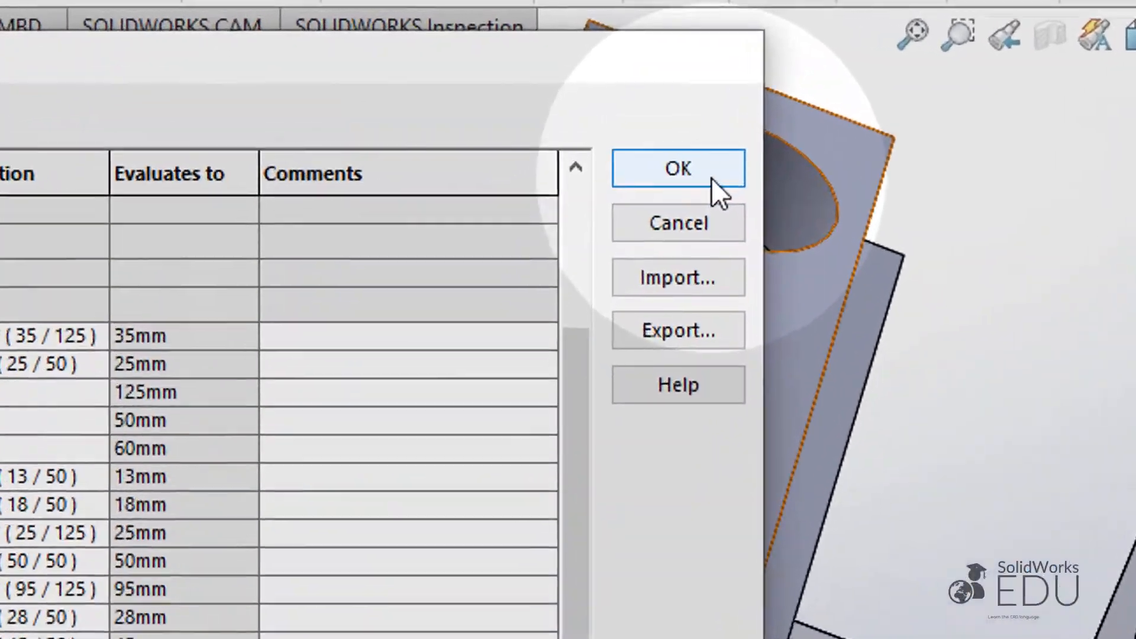
{"action": "left_click", "coordinate": [657, 114]}
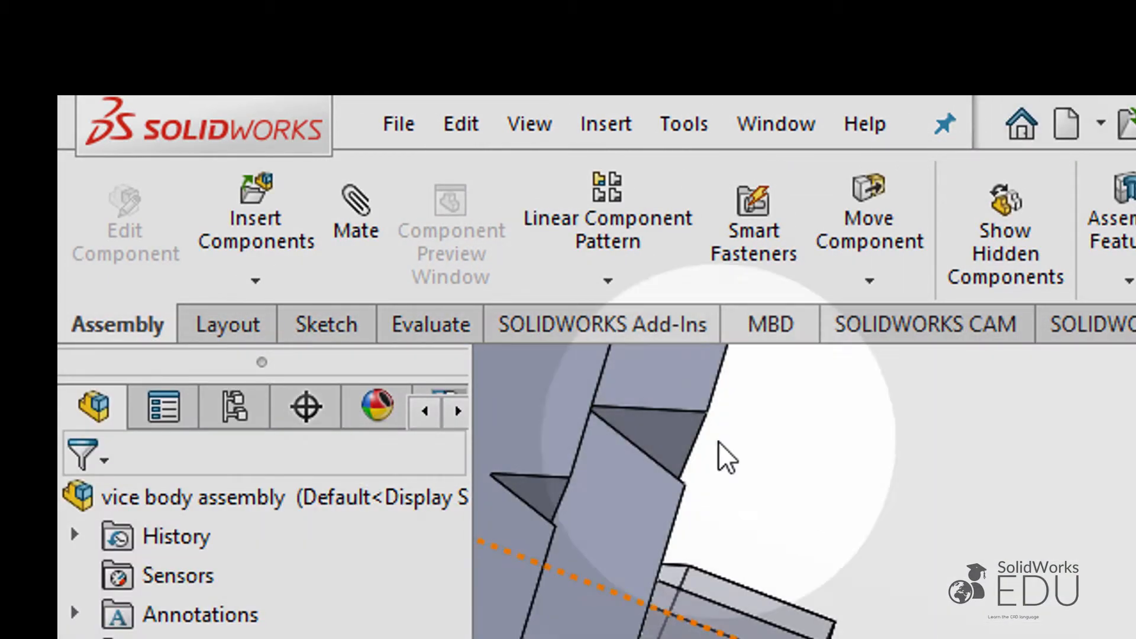
Step: Measure the diameter of the circular edge at the free end of the handle fixed pin's thin shaft
{"action": "left_click", "coordinate": [431, 324]}
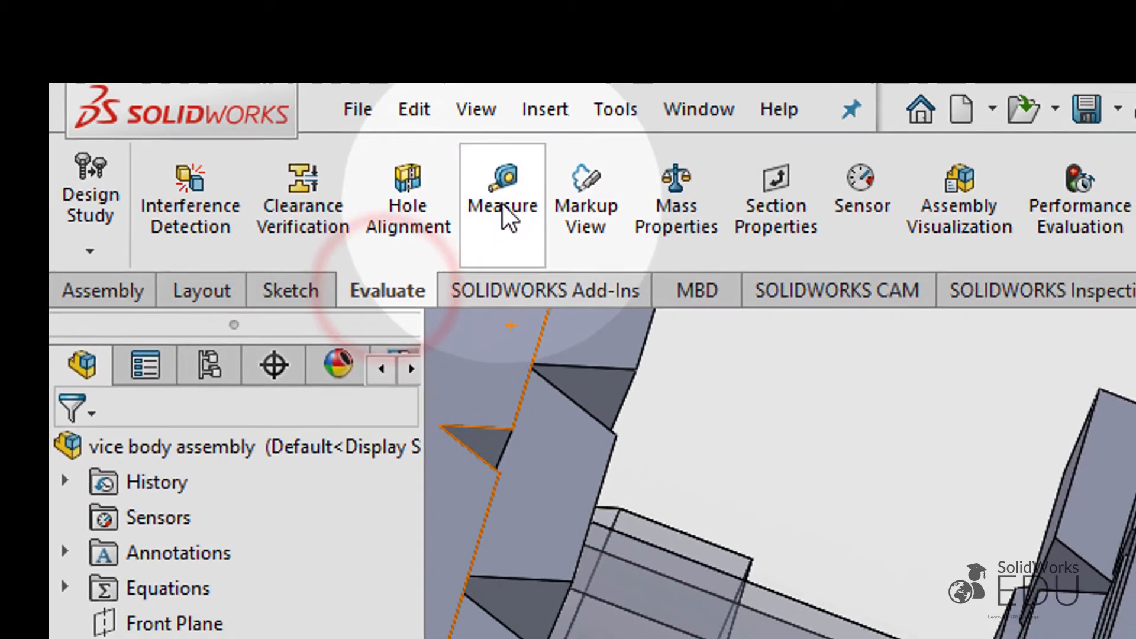
{"action": "left_click", "coordinate": [559, 232]}
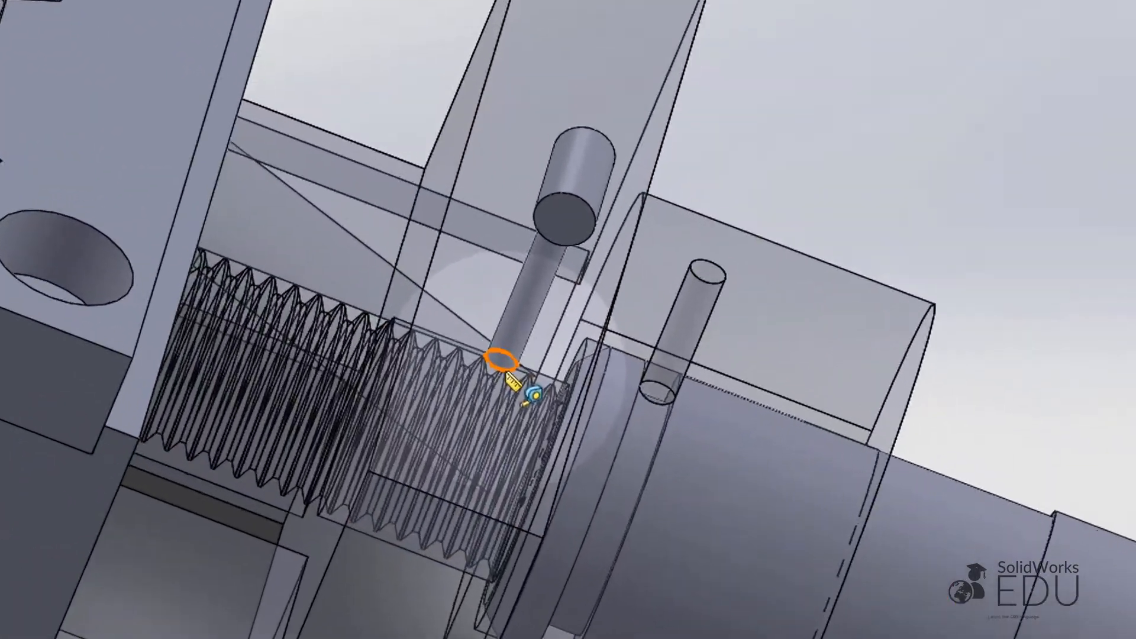
{"action": "left_click", "coordinate": [605, 404]}
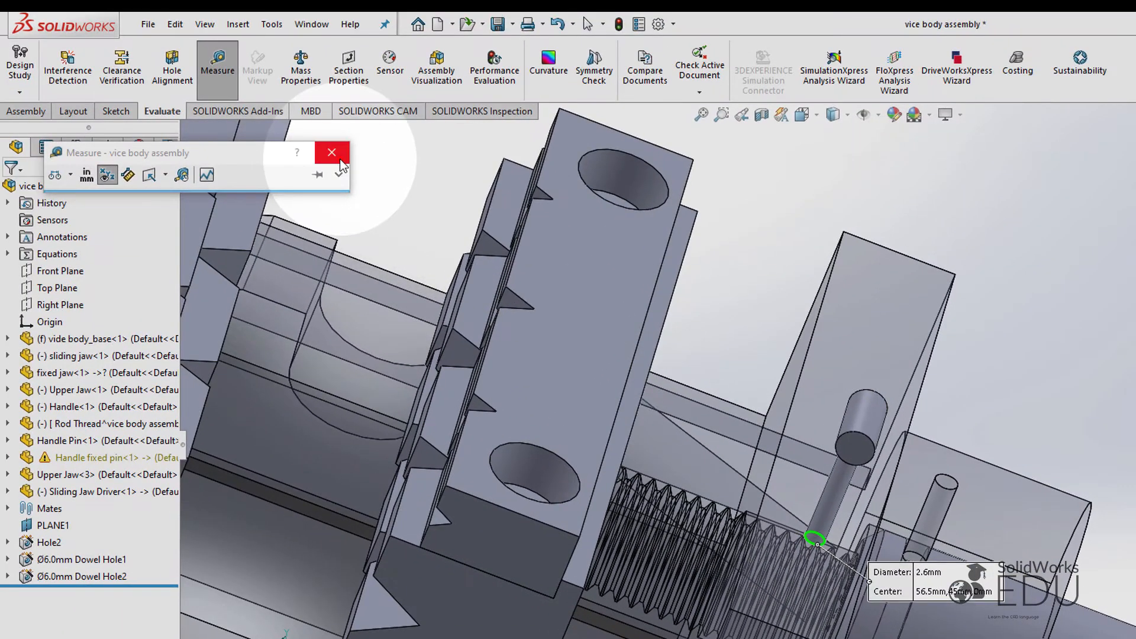
{"action": "left_click", "coordinate": [341, 161]}
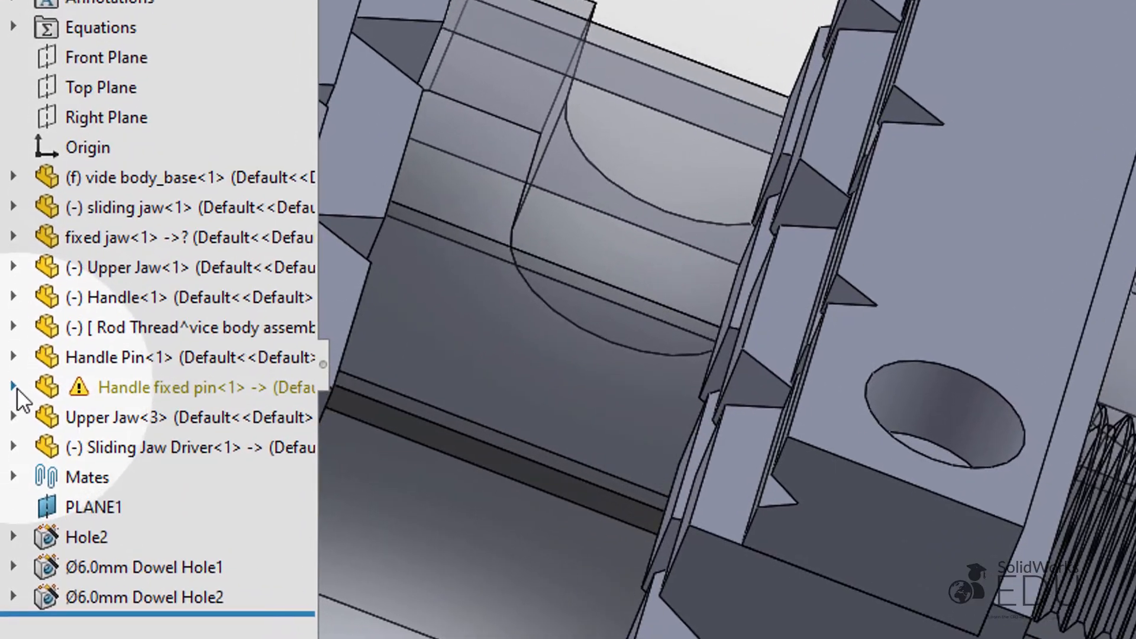
Step: Open Sketch1 under the handle fixed pin's Boss-Extrude1 for editing and delete the circle's broken offset relation
{"action": "left_click", "coordinate": [13, 387]}
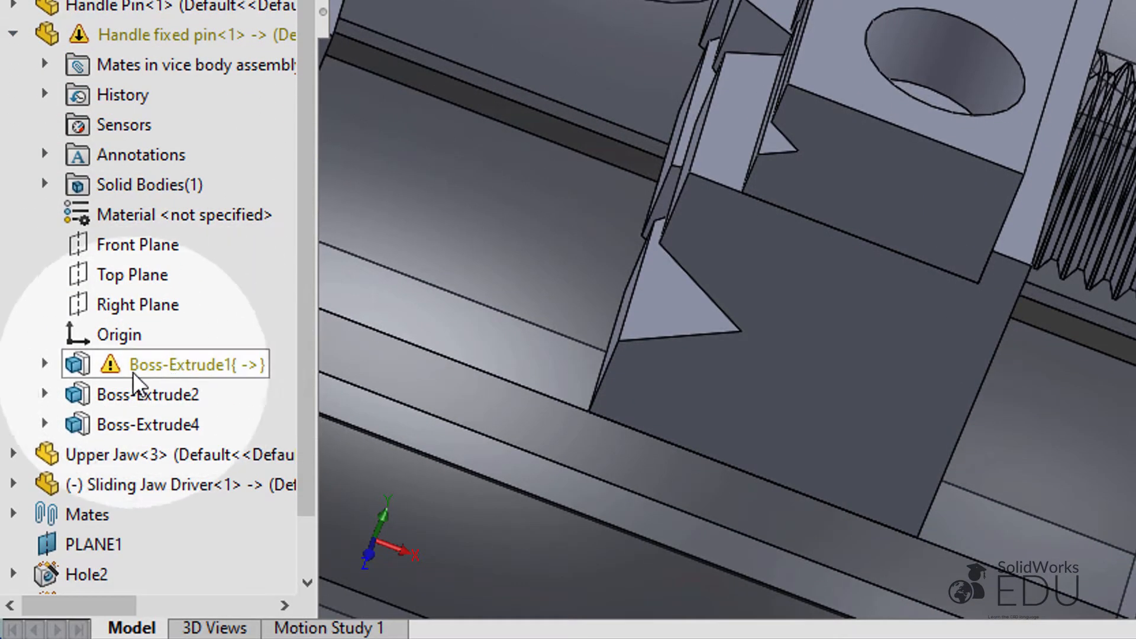
{"action": "left_click", "coordinate": [179, 367]}
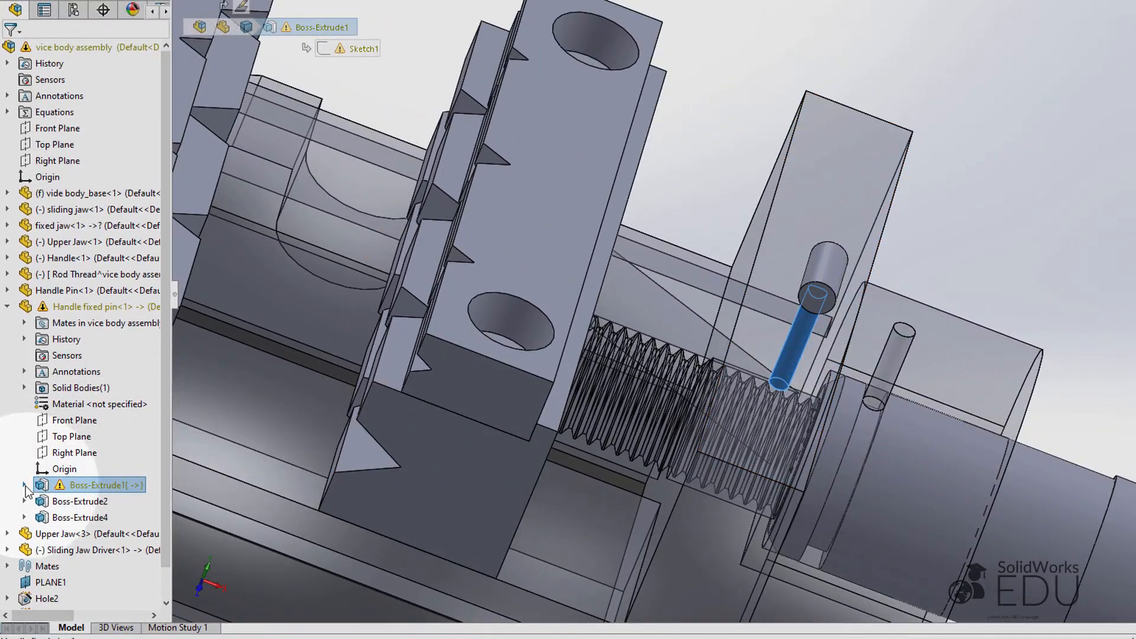
{"action": "left_click", "coordinate": [24, 485]}
{"action": "left_click", "coordinate": [84, 501]}
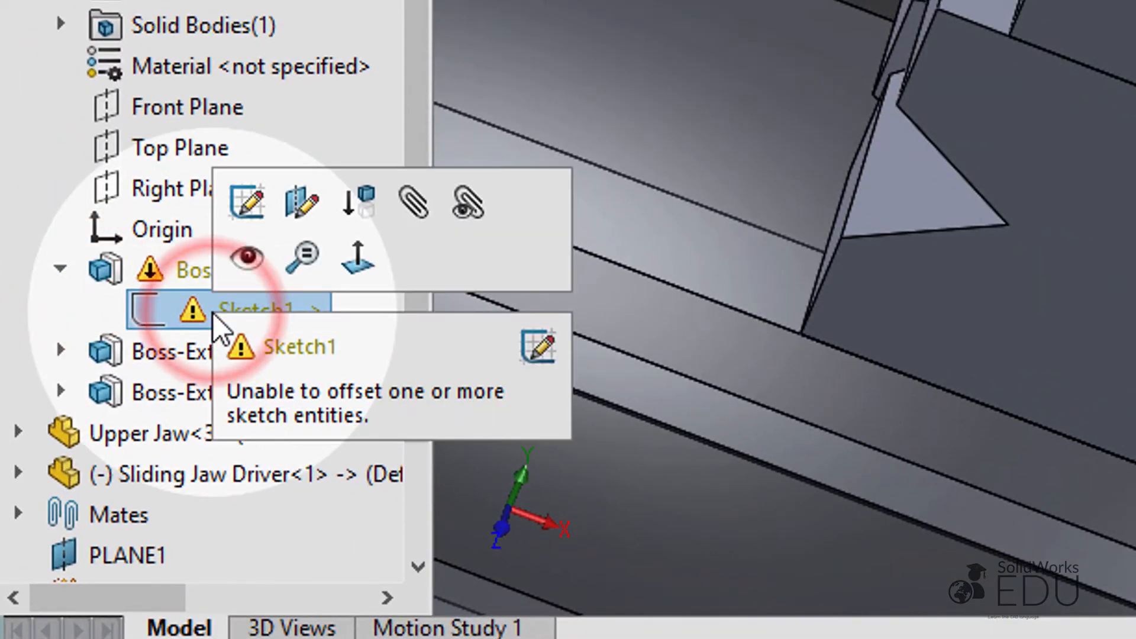
{"action": "left_click", "coordinate": [246, 202]}
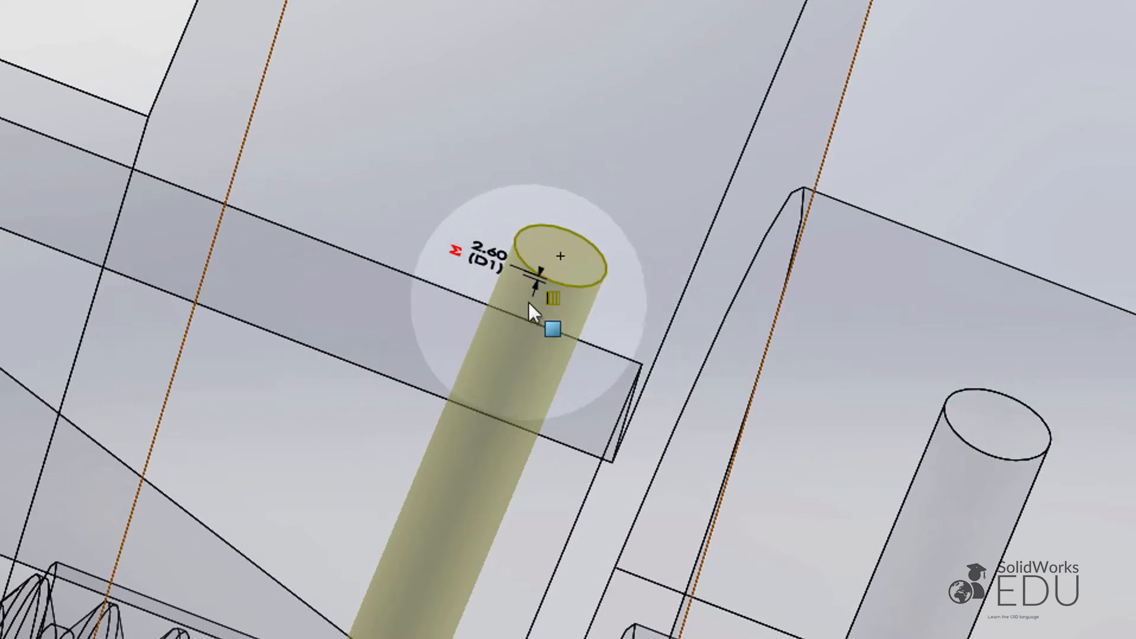
{"action": "left_click", "coordinate": [555, 302]}
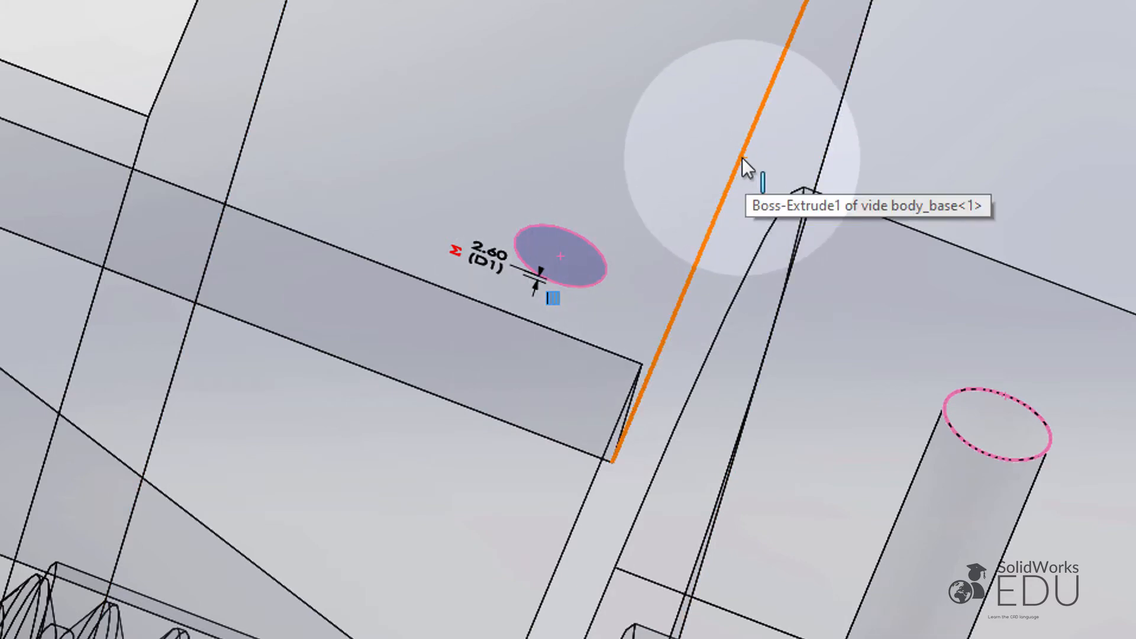
{"action": "key", "text": "Delete"}
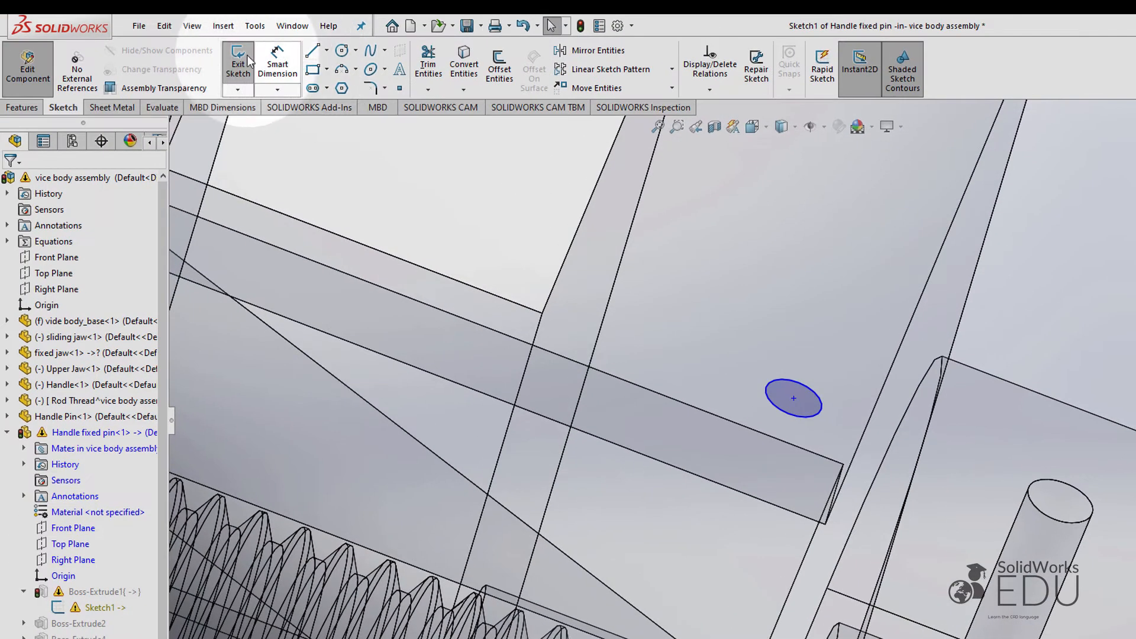
Step: Add a 2.60 mm diameter dimension to the thin shaft's sketch circle
{"action": "left_click", "coordinate": [278, 62]}
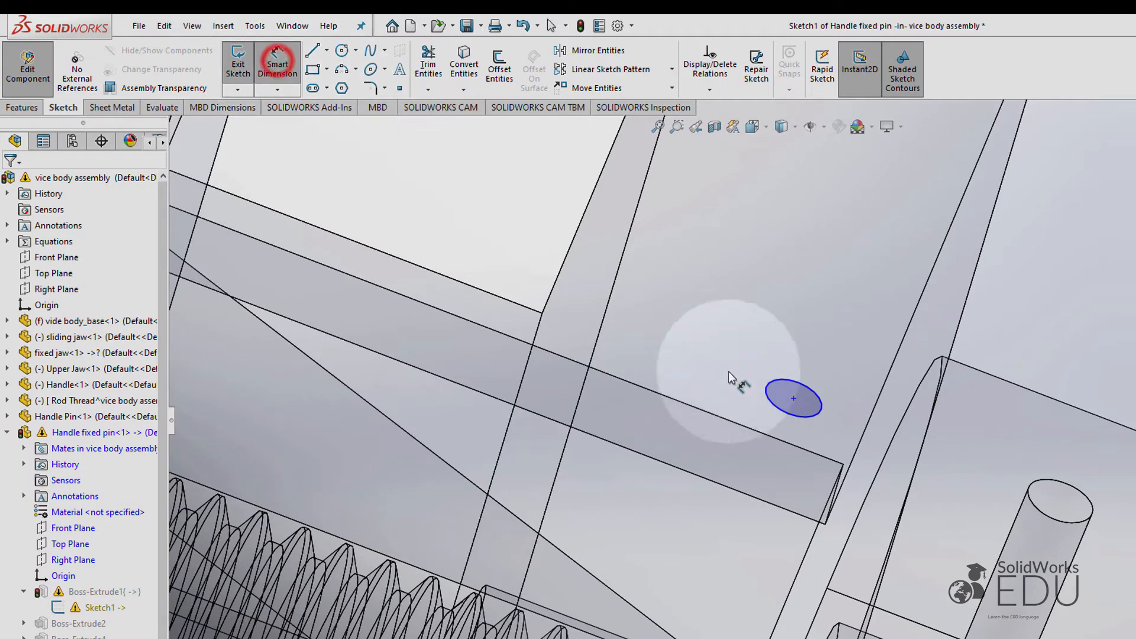
{"action": "left_click", "coordinate": [782, 410]}
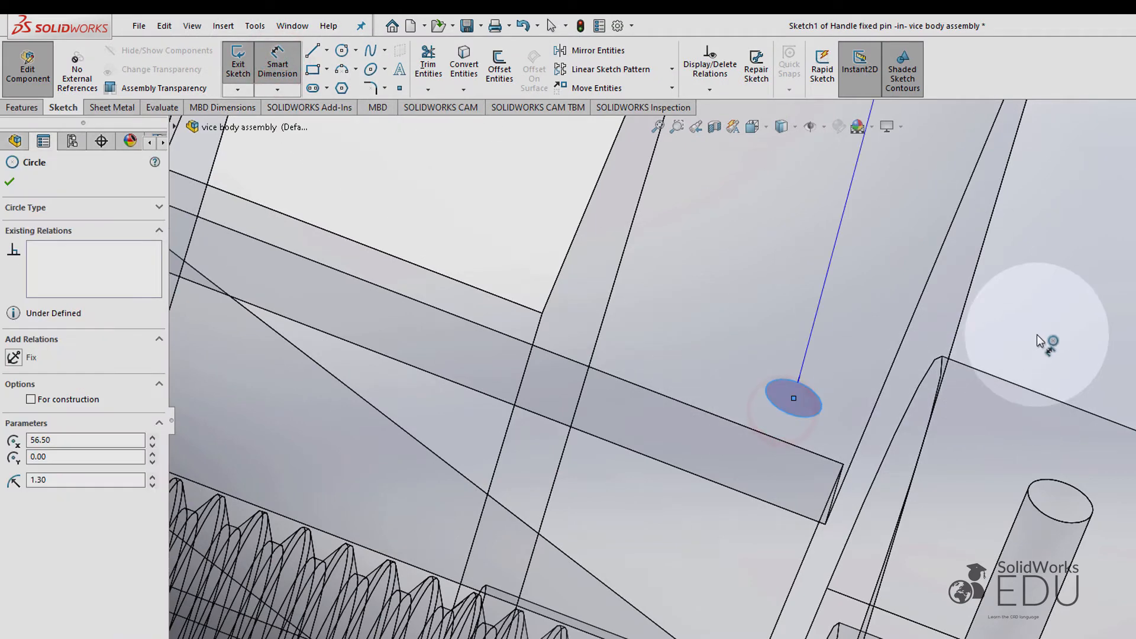
{"action": "left_click", "coordinate": [782, 346]}
{"action": "left_click", "coordinate": [772, 346]}
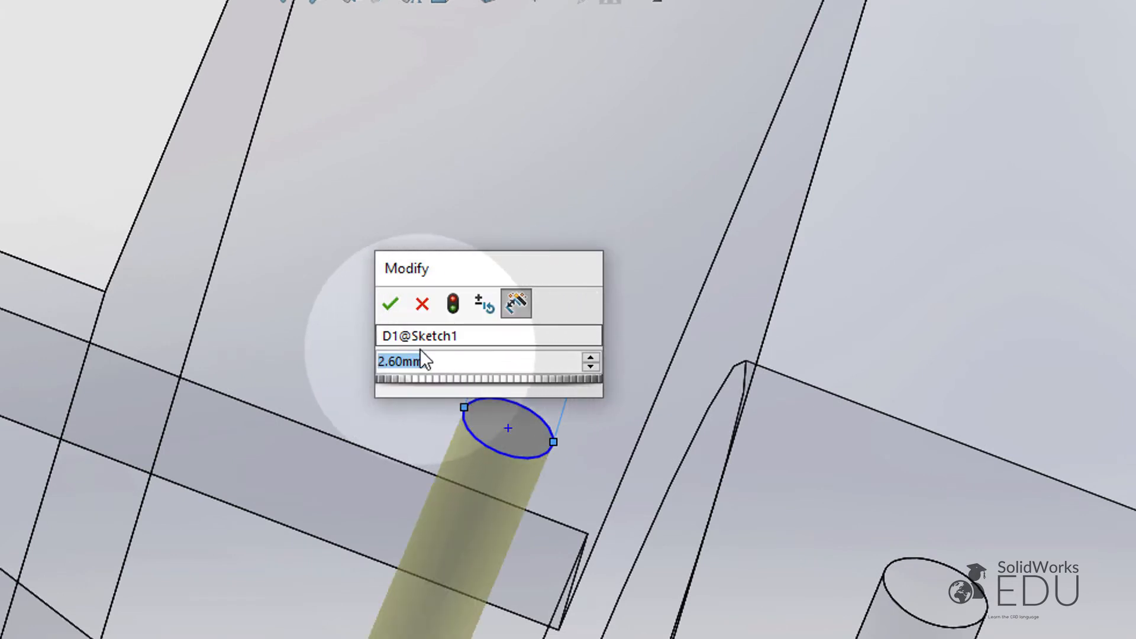
{"action": "left_click", "coordinate": [387, 305]}
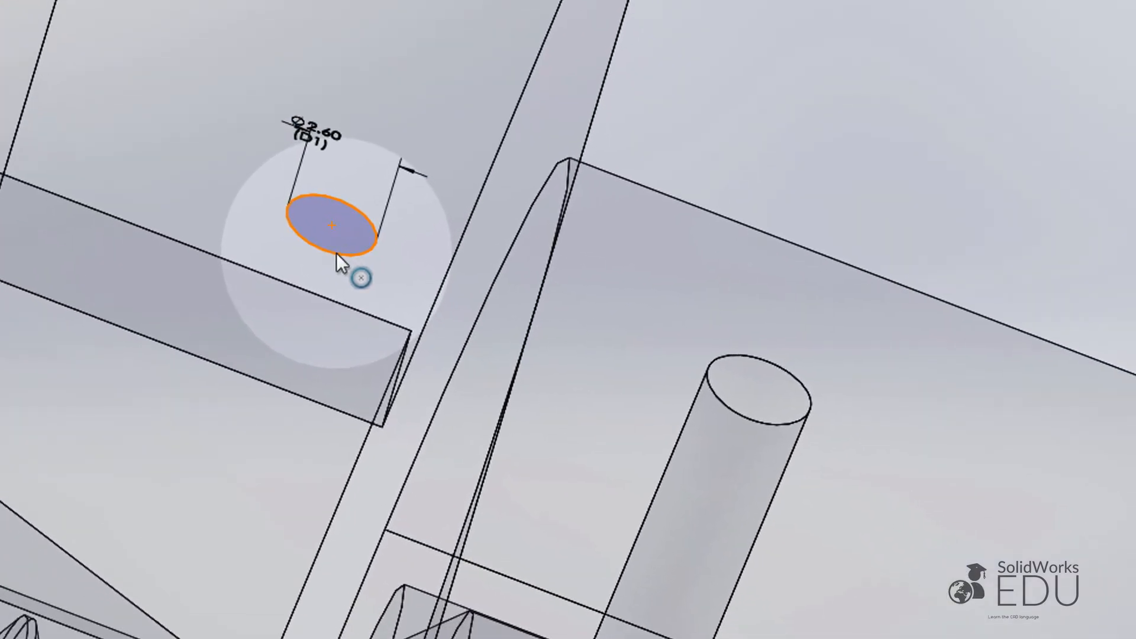
Step: Make the sketch circle concentric with the pin hole edge in the vice body base, and return to editing the assembly
{"action": "left_click", "coordinate": [512, 456]}
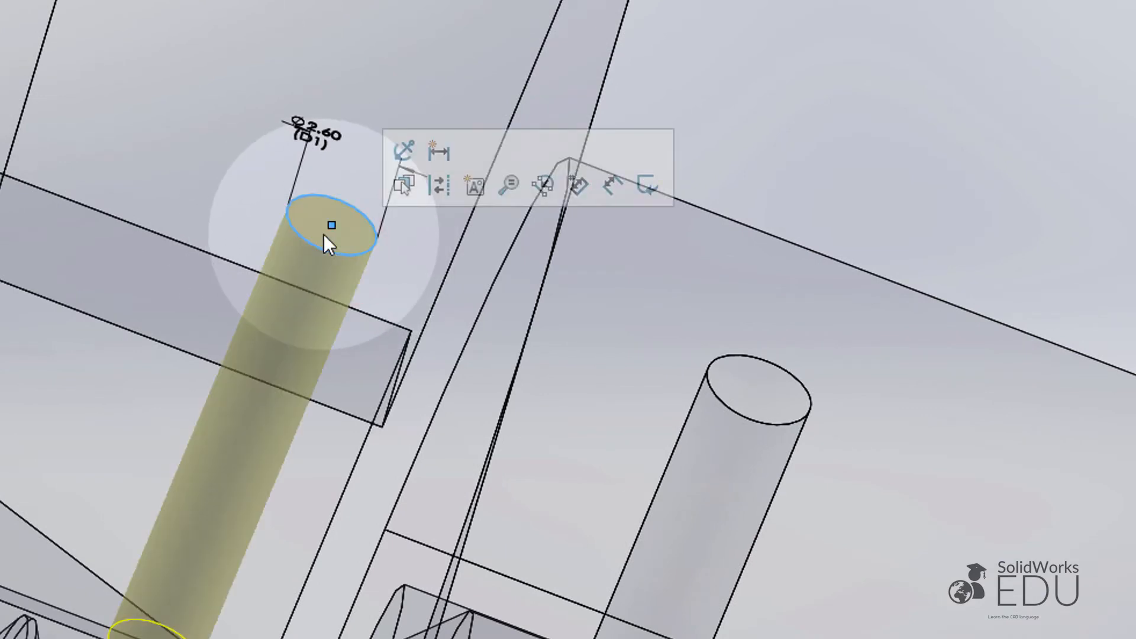
{"action": "key", "text": "ctrl"}
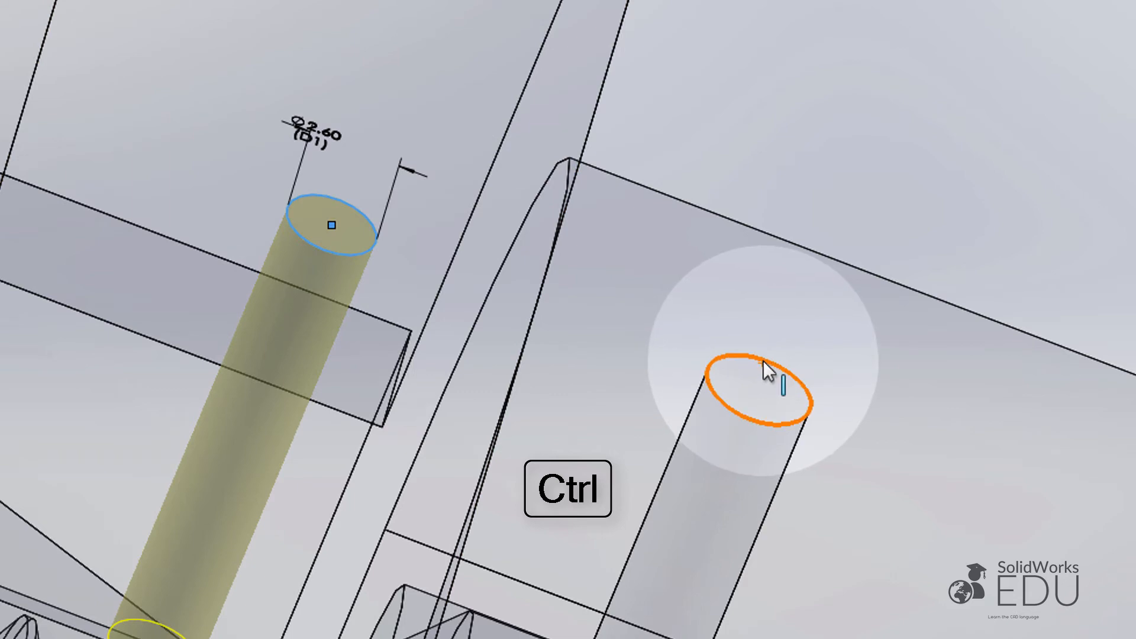
{"action": "left_click", "coordinate": [763, 363], "text": "ctrl"}
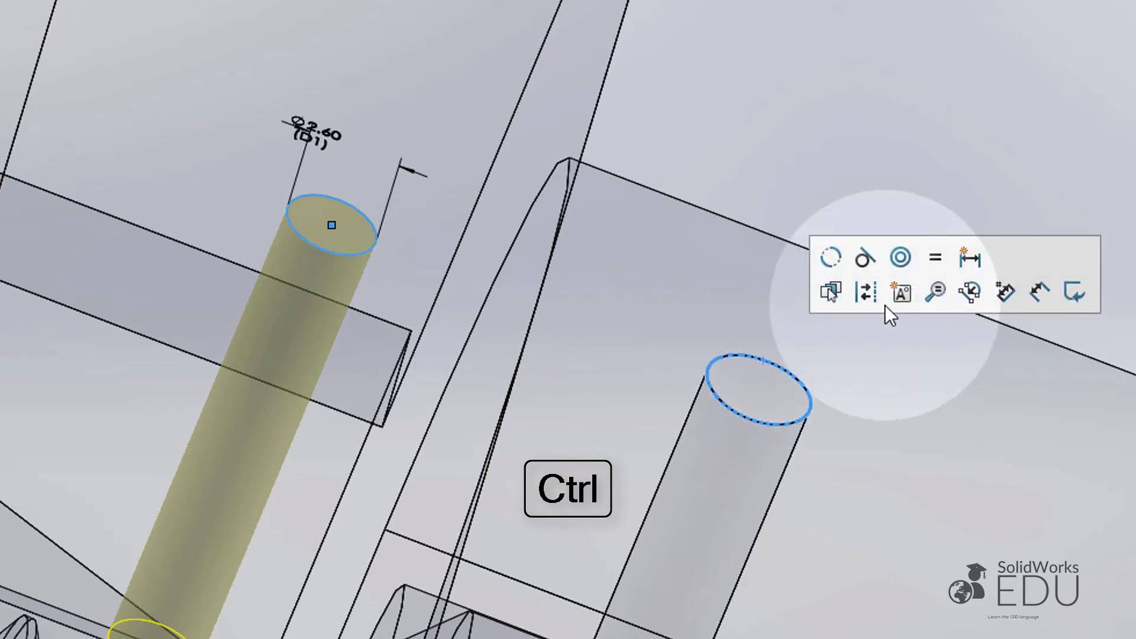
{"action": "left_click", "coordinate": [904, 261]}
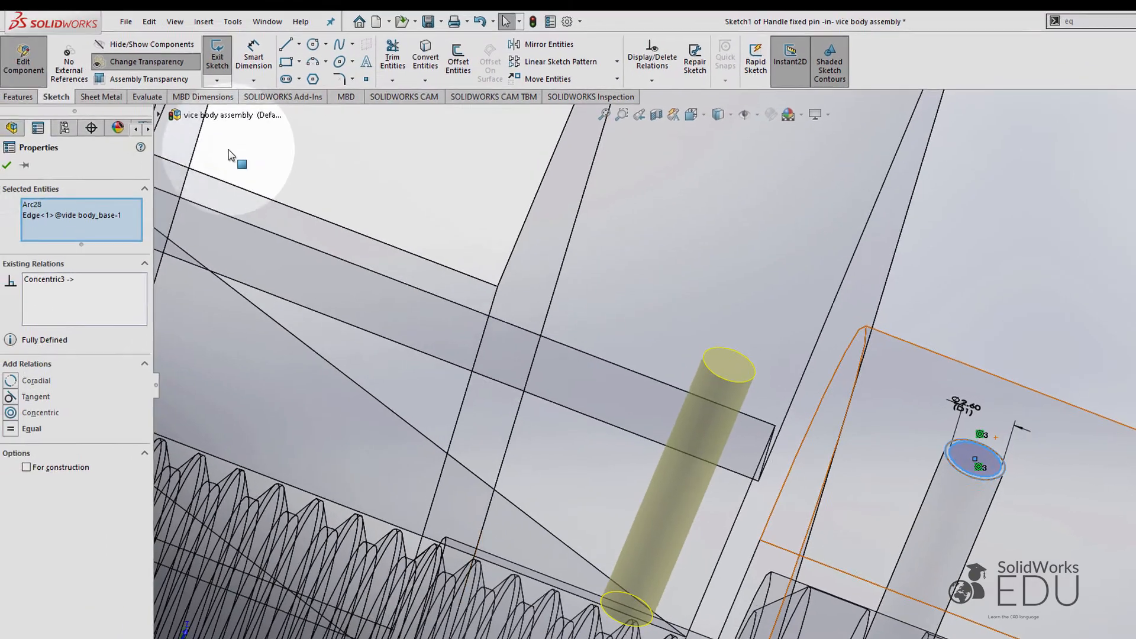
{"action": "left_click", "coordinate": [7, 165]}
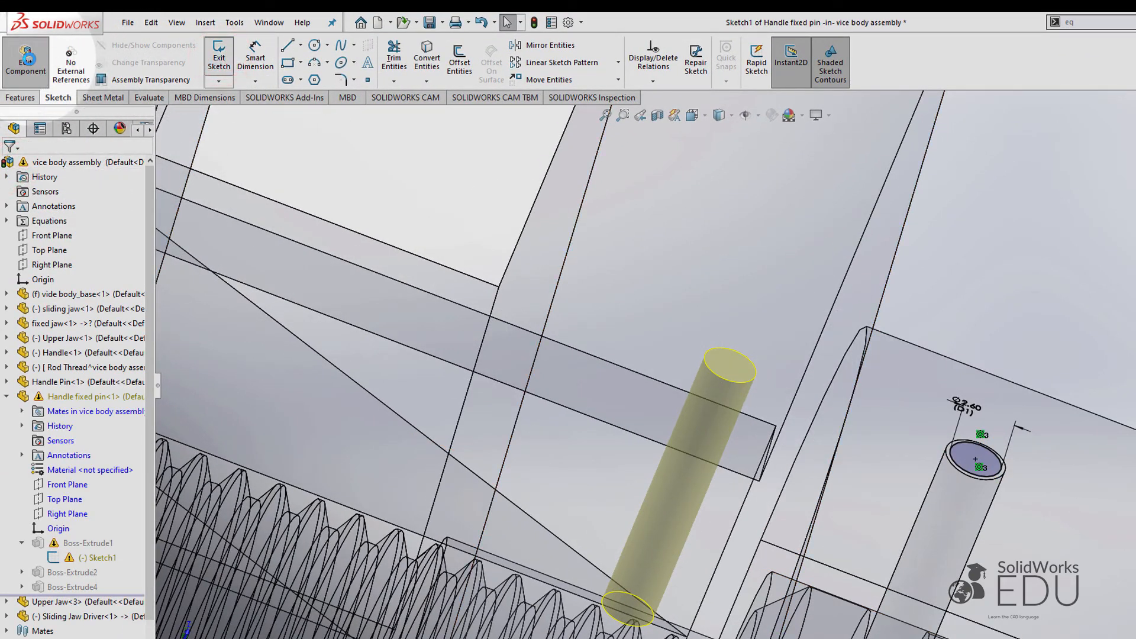
{"action": "left_click", "coordinate": [27, 60]}
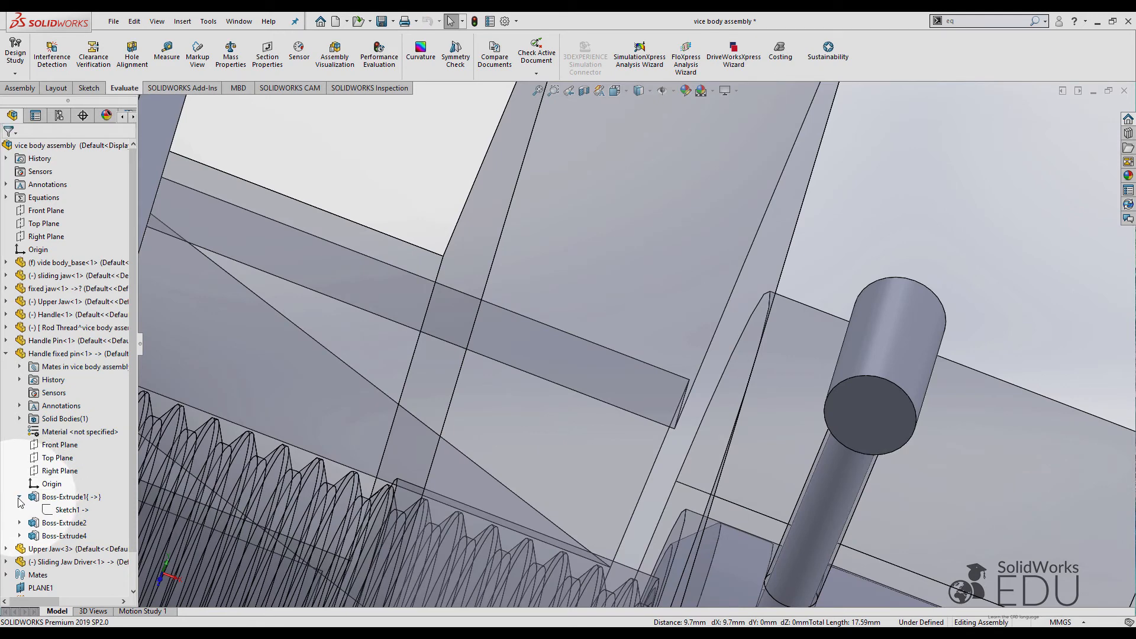
Step: Collapse the handle fixed pin's feature list and open the assembly's equations at the component equations
{"action": "left_click", "coordinate": [20, 497]}
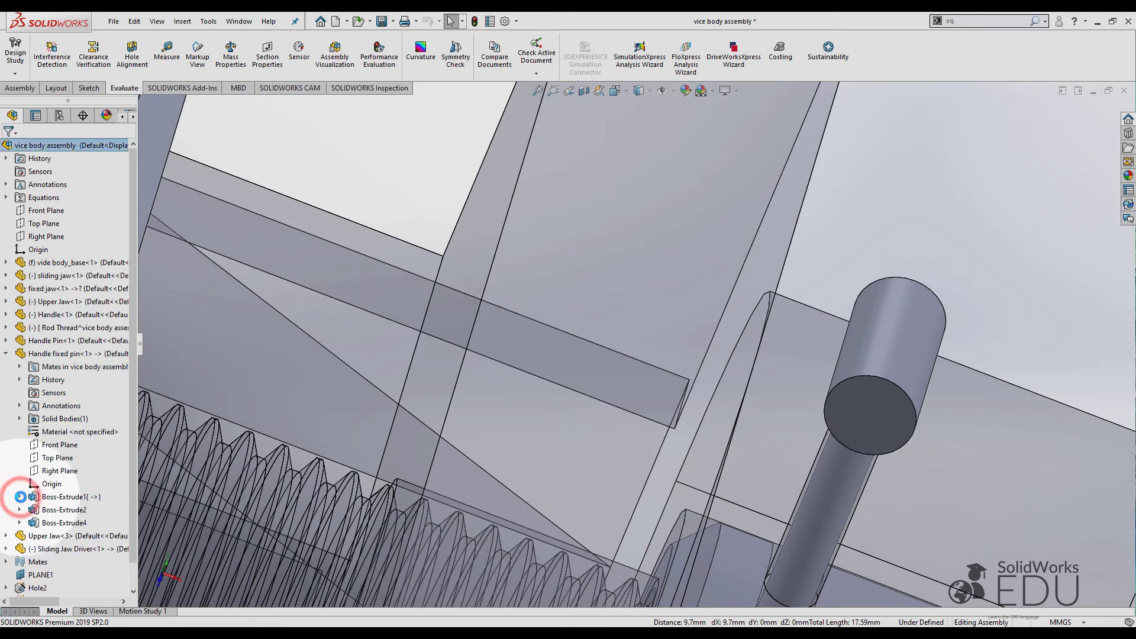
{"action": "left_click", "coordinate": [6, 354]}
{"action": "left_click", "coordinate": [994, 23]}
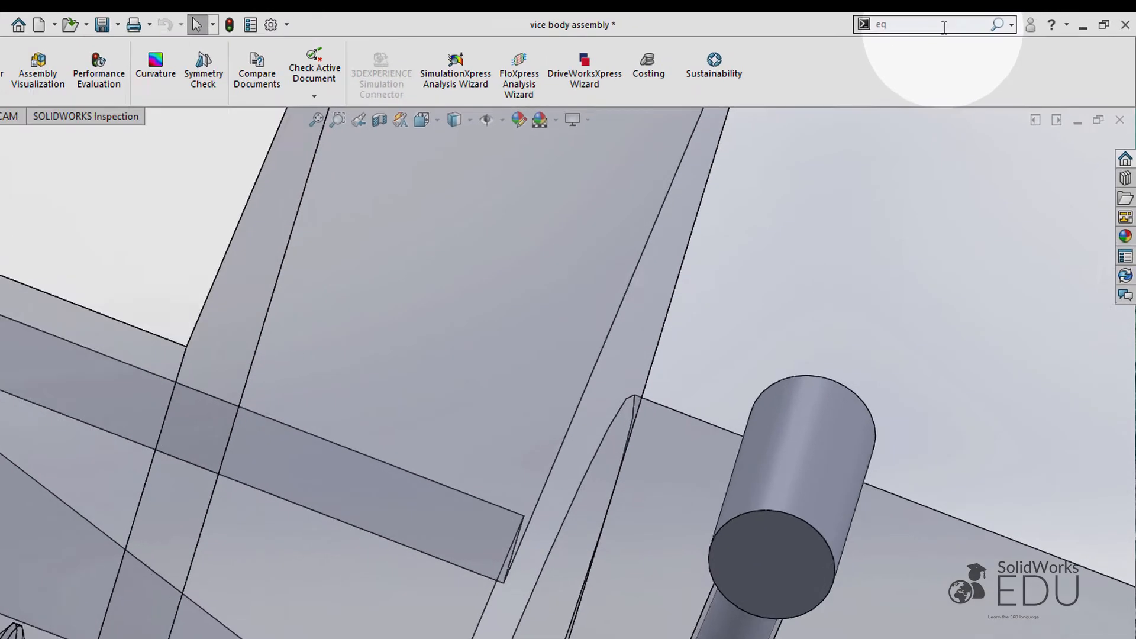
{"action": "left_click", "coordinate": [843, 39]}
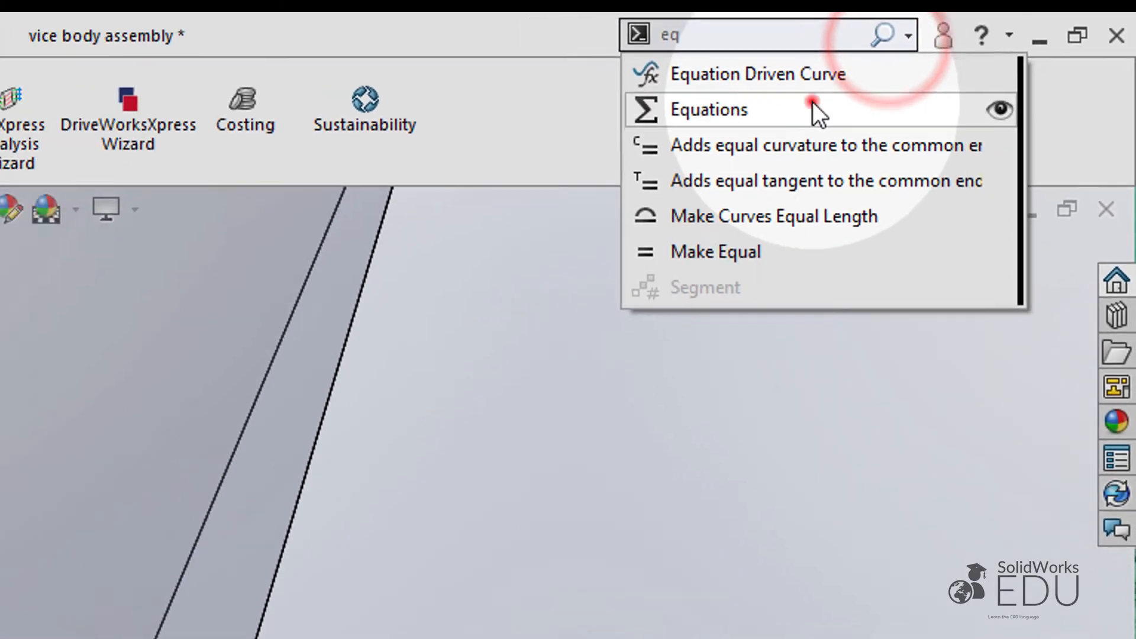
{"action": "left_click", "coordinate": [763, 127]}
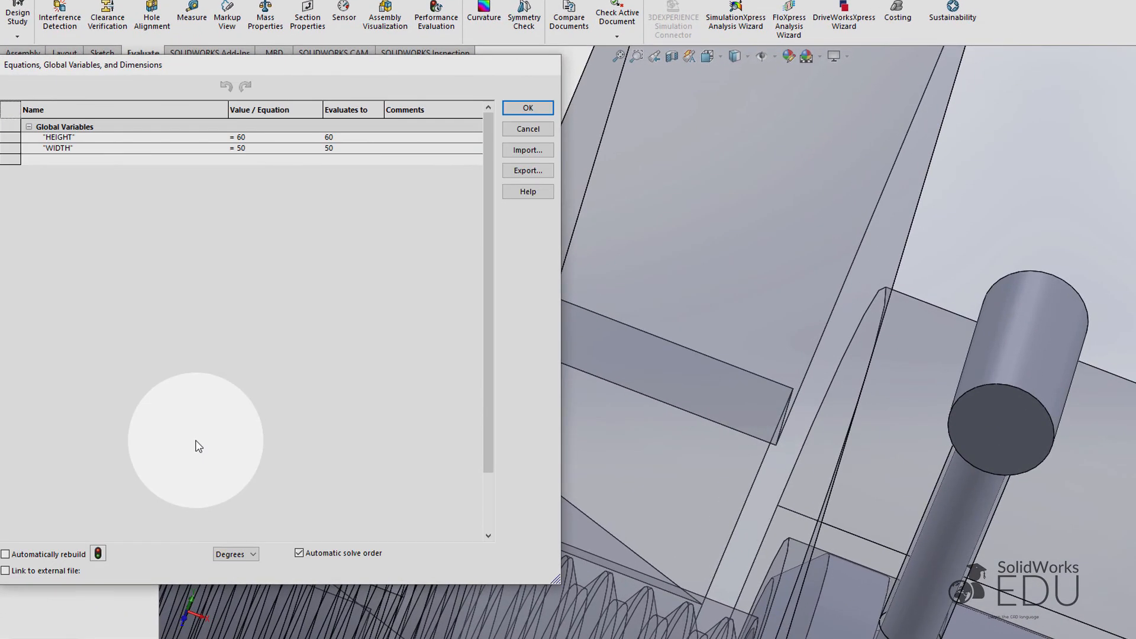
{"action": "scroll", "coordinate": [199, 448], "scroll_direction": "down", "scroll_amount": 3}
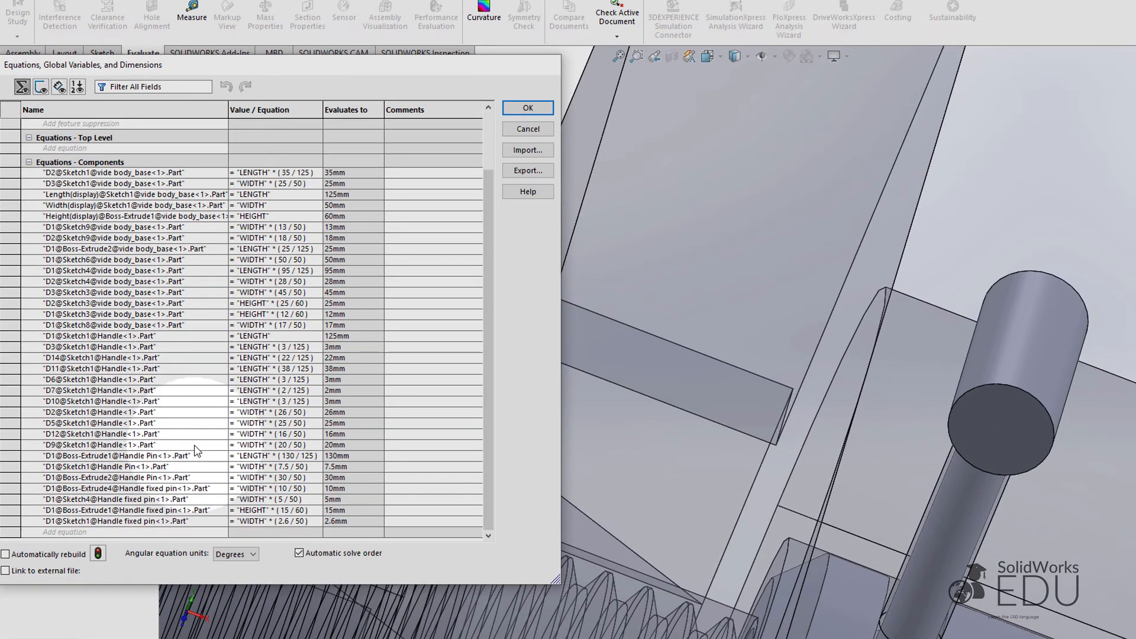
Step: Show the thin shaft's dimensions and move its diameter dimension clear of the pin head
{"action": "middle_click_drag", "start_coordinate": [805, 511], "coordinate": [892, 489]}
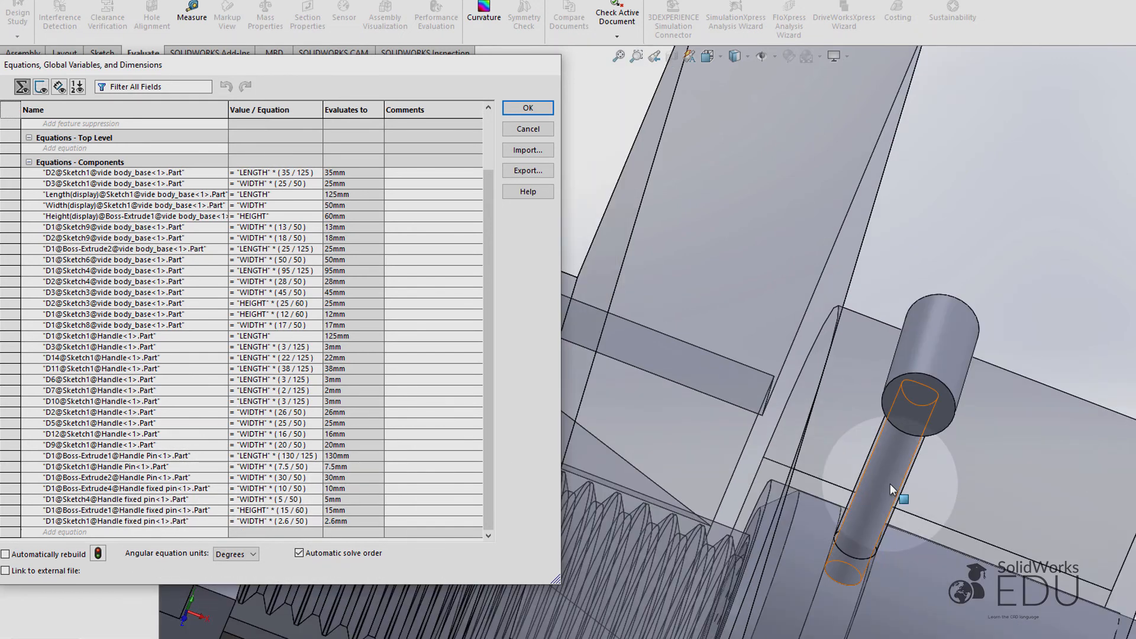
{"action": "double_click", "coordinate": [889, 484]}
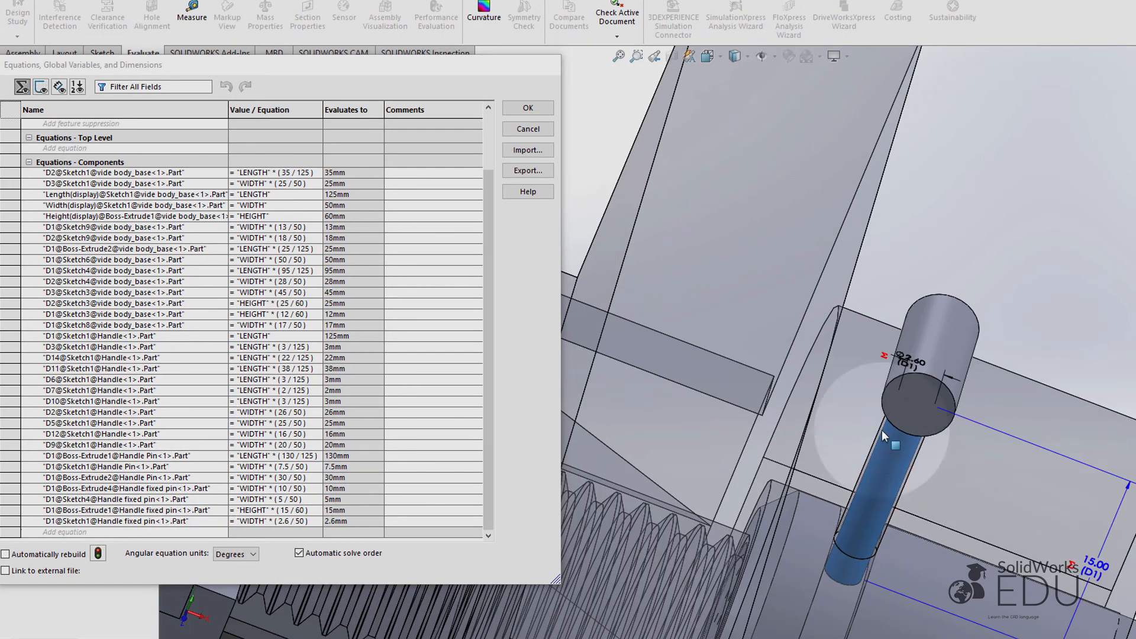
{"action": "left_click_drag", "start_coordinate": [909, 359], "coordinate": [845, 398]}
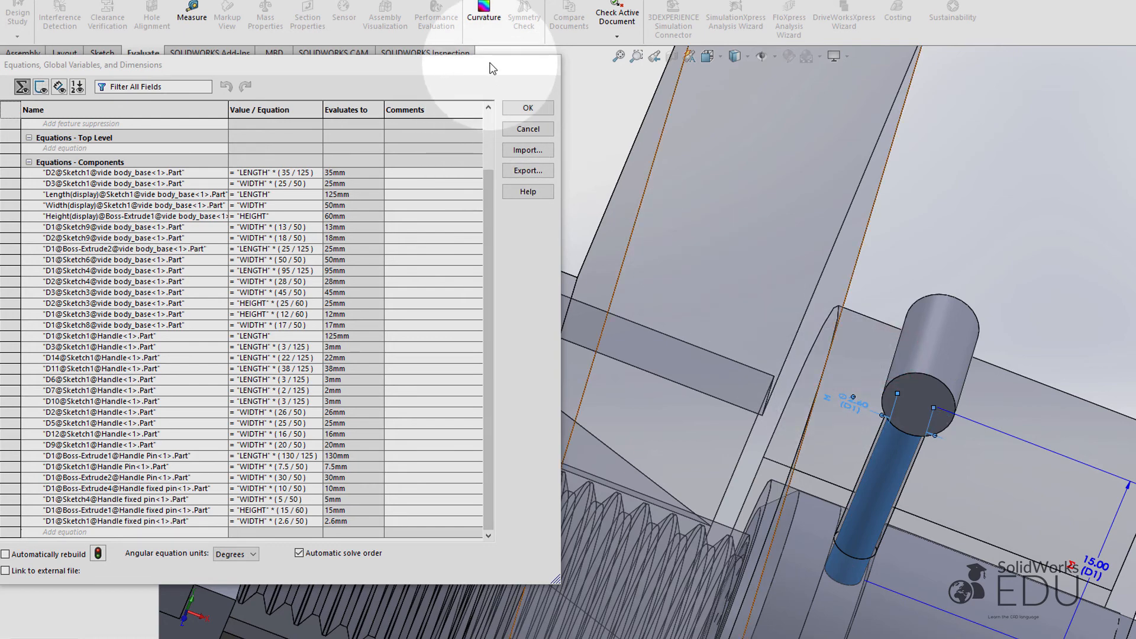
Step: Move the equations dialog aside to uncover the feature tree and the vice jaws
{"action": "left_click_drag", "start_coordinate": [490, 63], "coordinate": [1135, 109]}
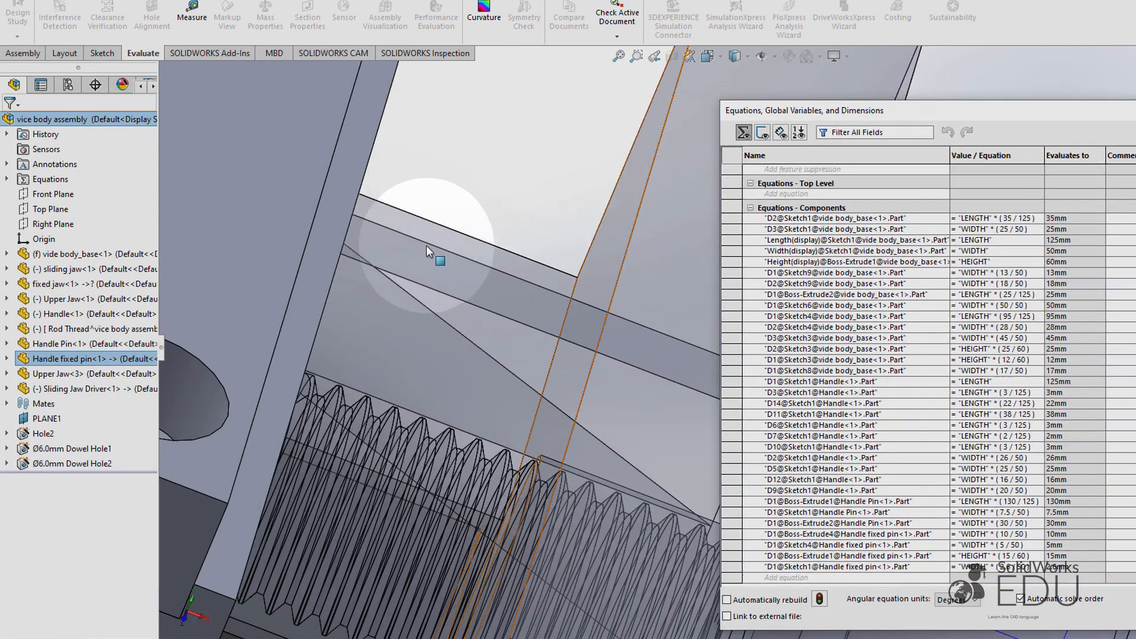
{"action": "scroll", "coordinate": [425, 246], "scroll_direction": "down", "scroll_amount": 5}
{"action": "scroll", "coordinate": [441, 328], "scroll_direction": "up", "scroll_amount": 6}
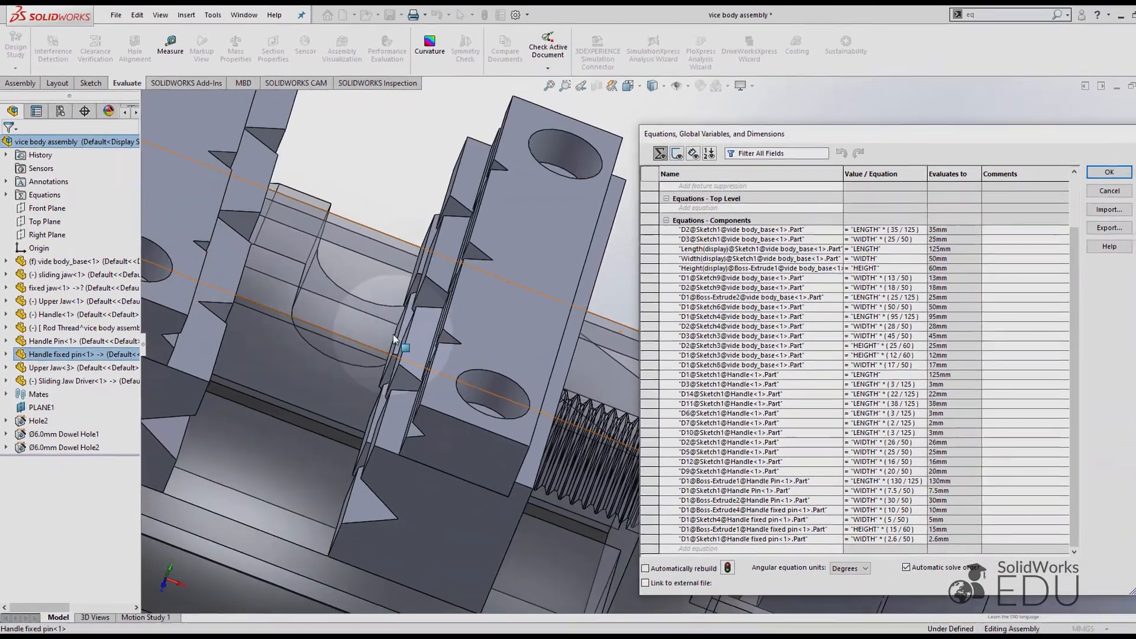